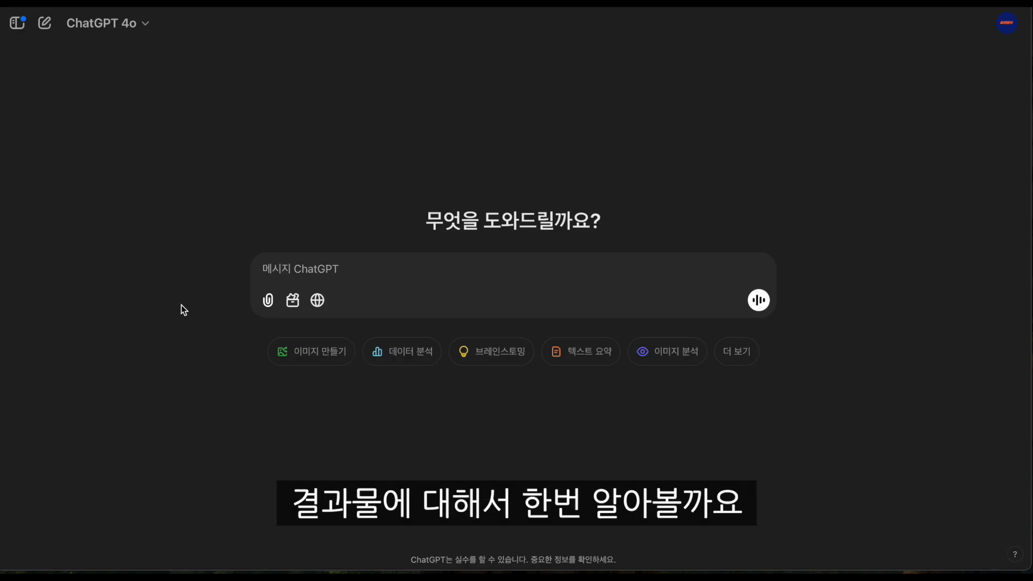
# Step: Turn on web search for the new chat and send the prompt "삼성 전자 주가에 대해 조사해줘."
pyautogui.click(319, 306)
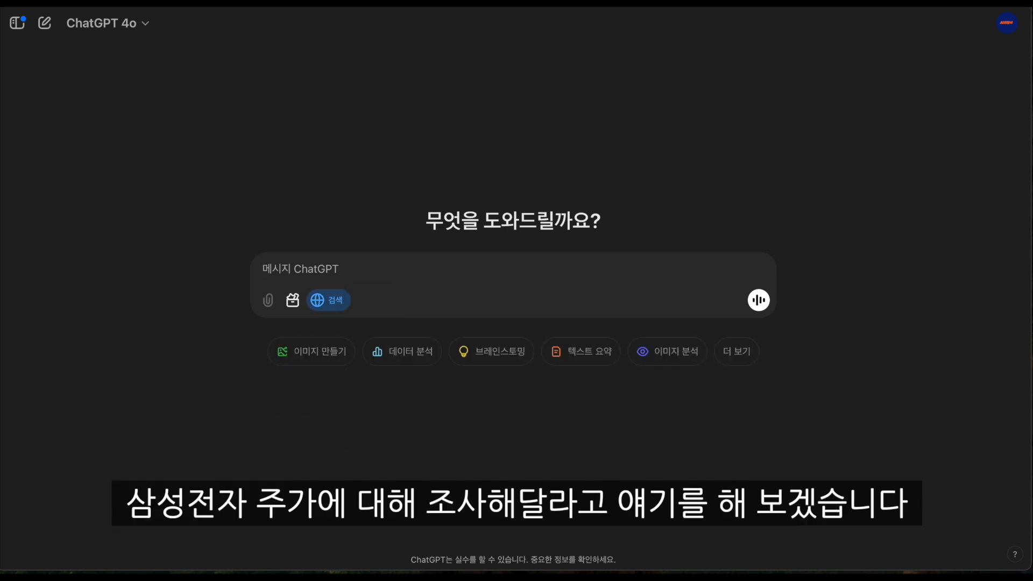
pyautogui.write('삼성 전자 주가에 대해 조사해줘.')
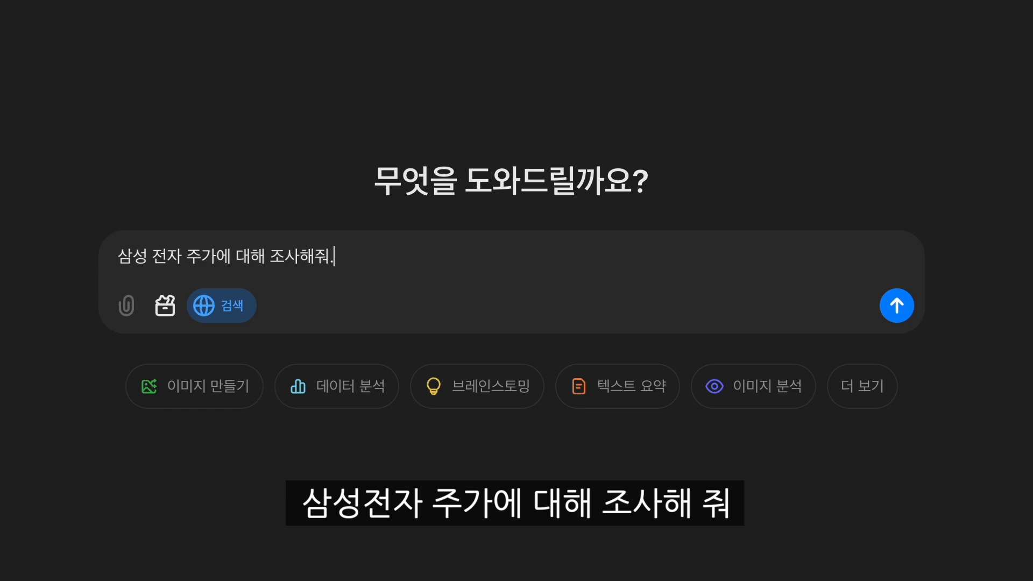
pyautogui.press('Return')
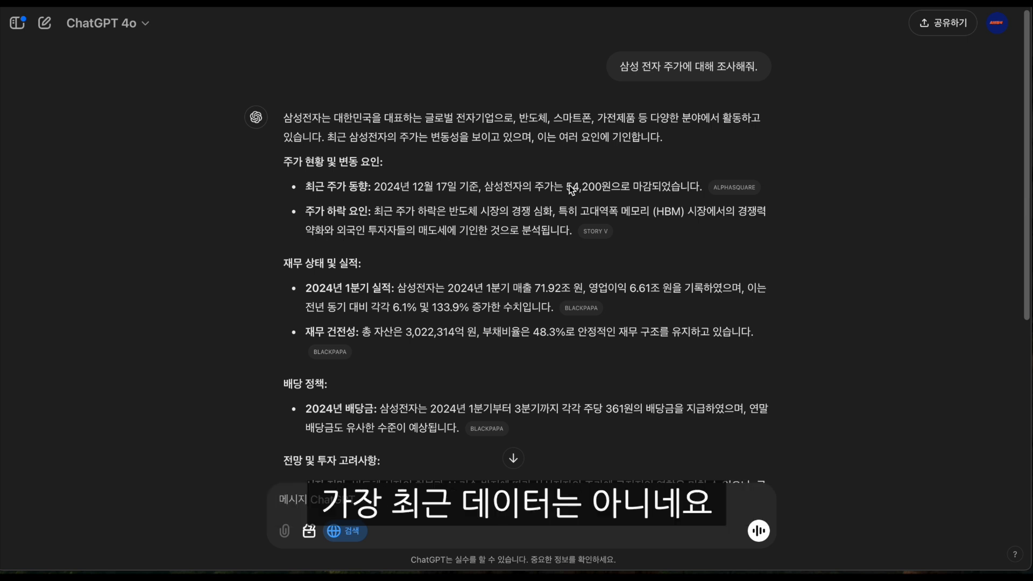
# Step: Read through the Samsung Electronics stock answer, open its source list and examine which websites are cited
pyautogui.scroll(-1, 538, 191)
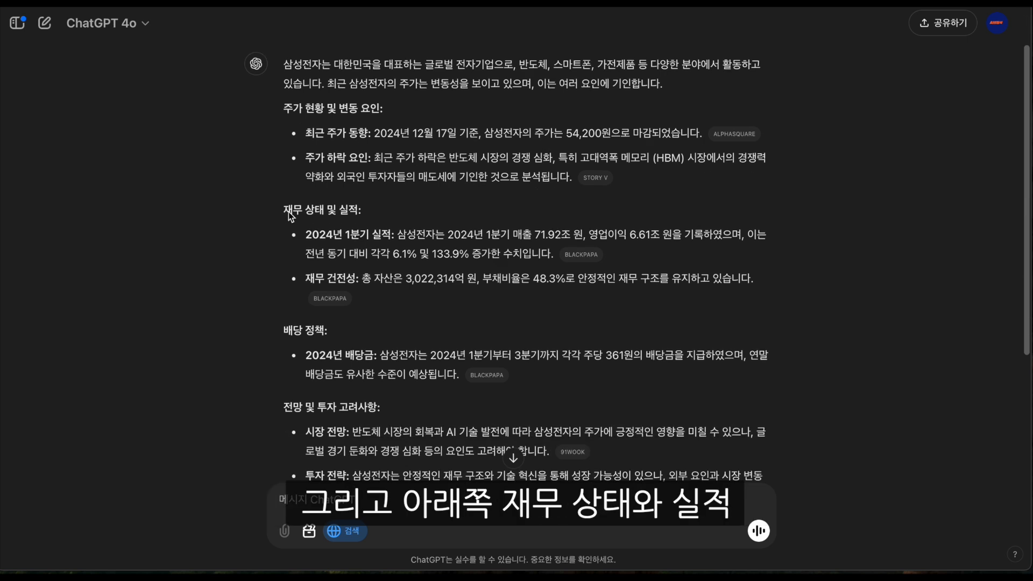
pyautogui.scroll(-1, 364, 296)
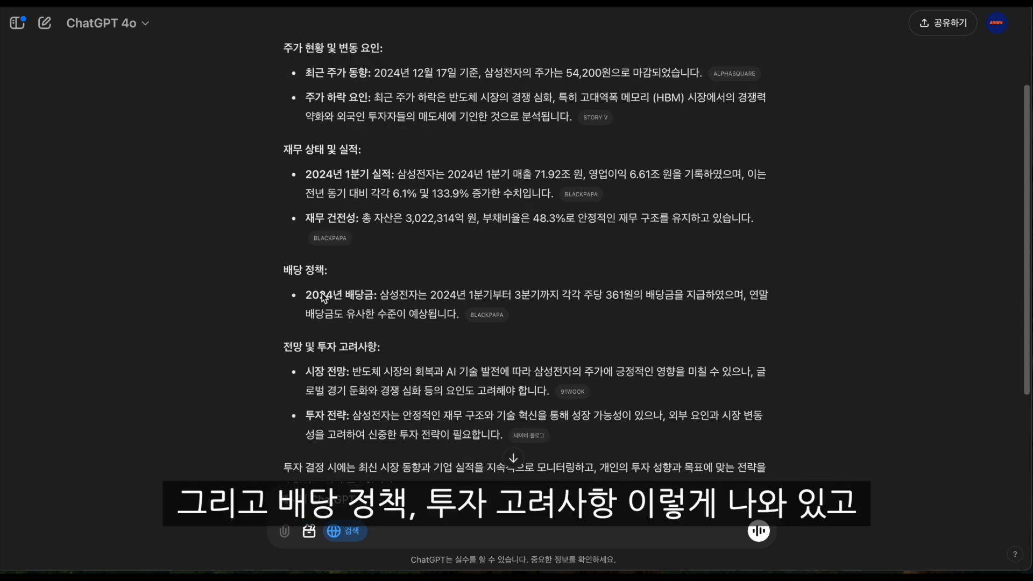
pyautogui.scroll(-3, 369, 395)
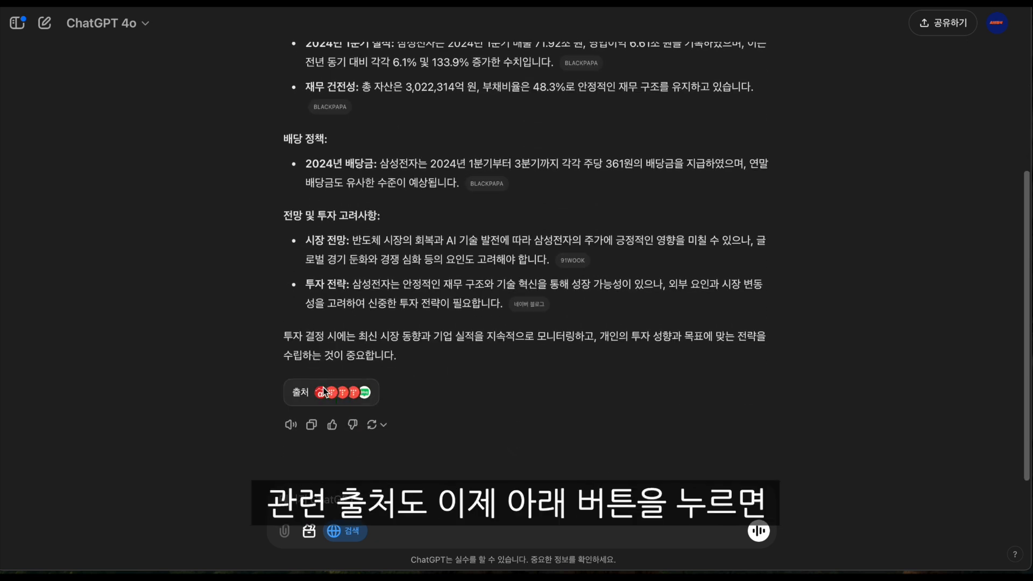
pyautogui.click(313, 399)
pyautogui.scroll(-3, 928, 282)
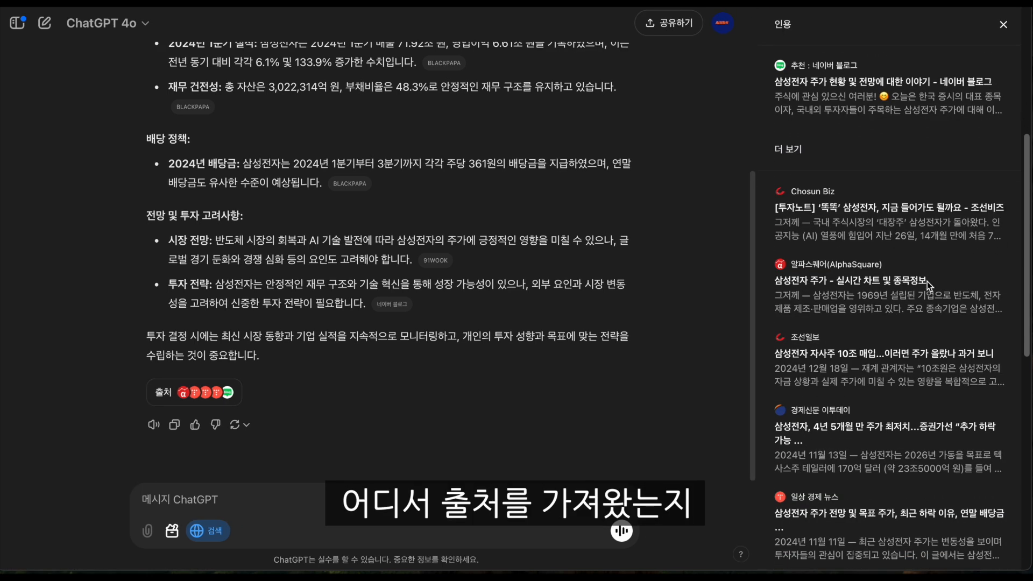
pyautogui.scroll(-10, 928, 282)
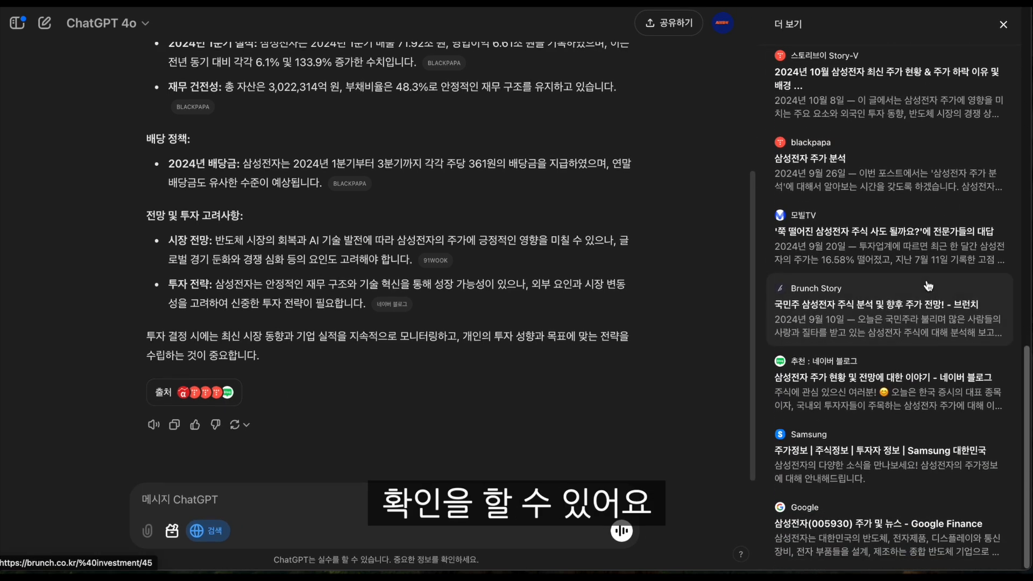
pyautogui.scroll(10, 928, 285)
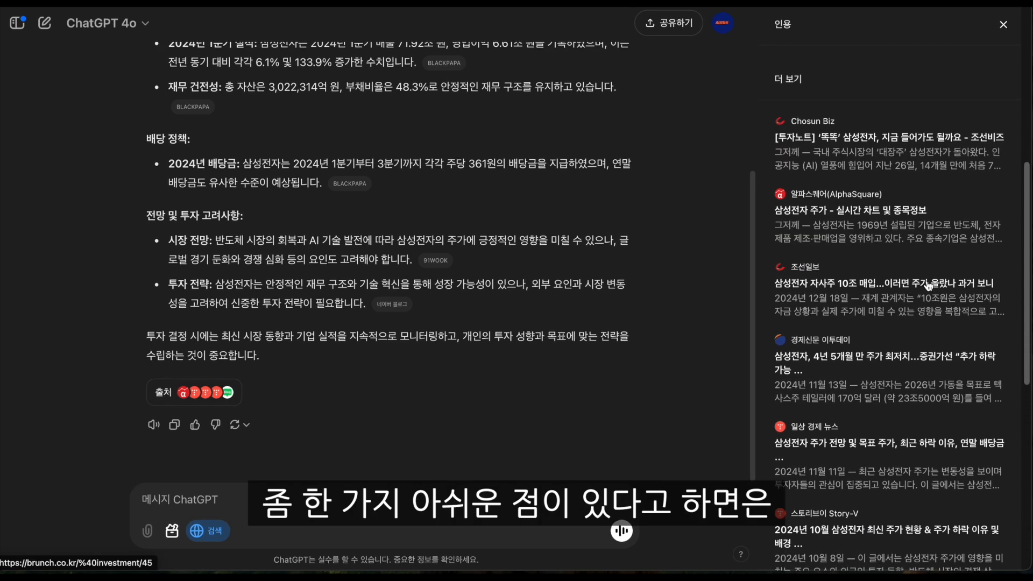
pyautogui.scroll(-2, 929, 285)
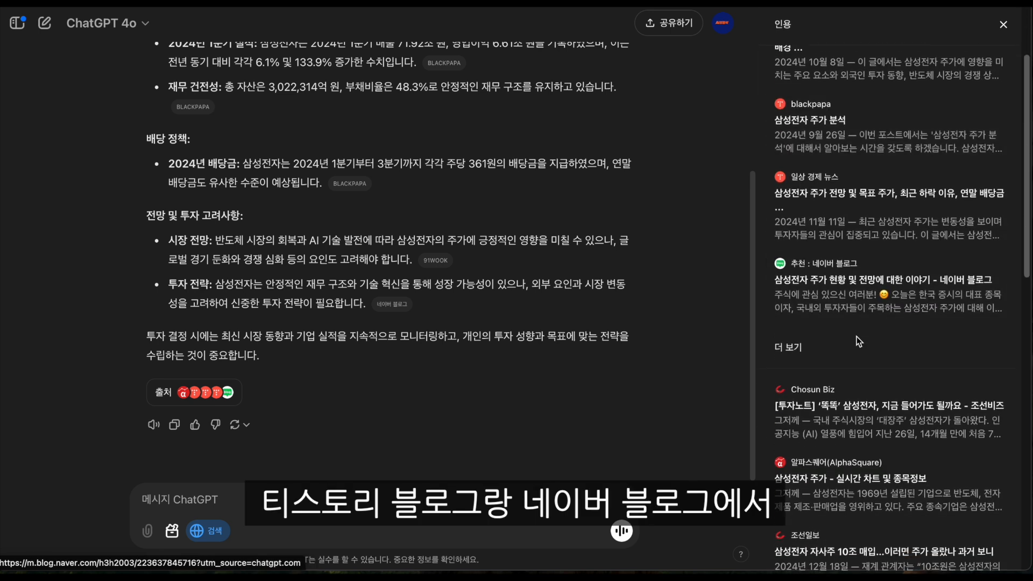
pyautogui.scroll(-8, 863, 369)
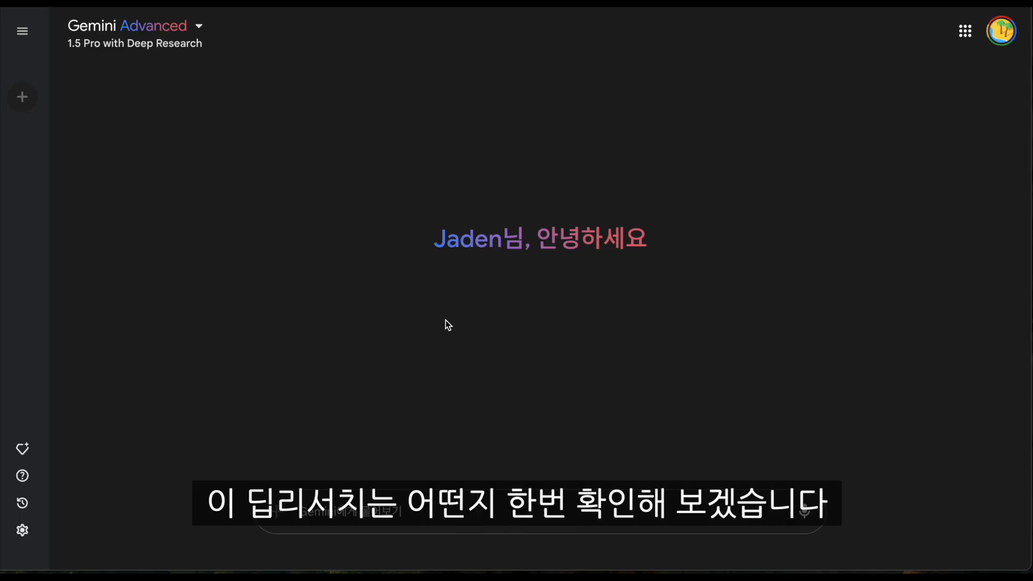
# Step: Switch to Gemini 1.5 Pro with Deep Research and send the prompt "삼성전자 주가에 대해 조사해줘."
pyautogui.write('삼성전자 주개')
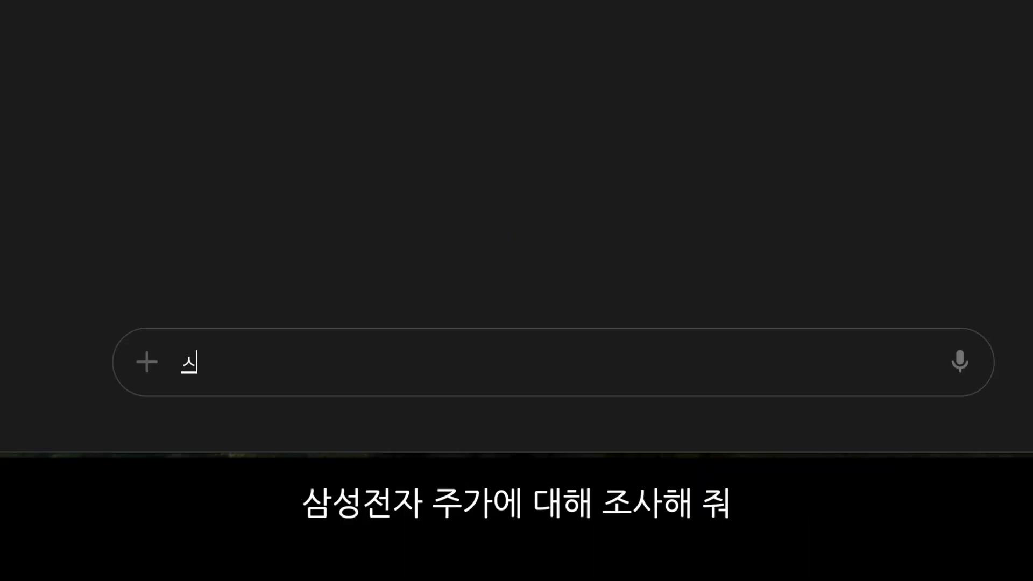
pyautogui.write('에 대해 조사해줘.')
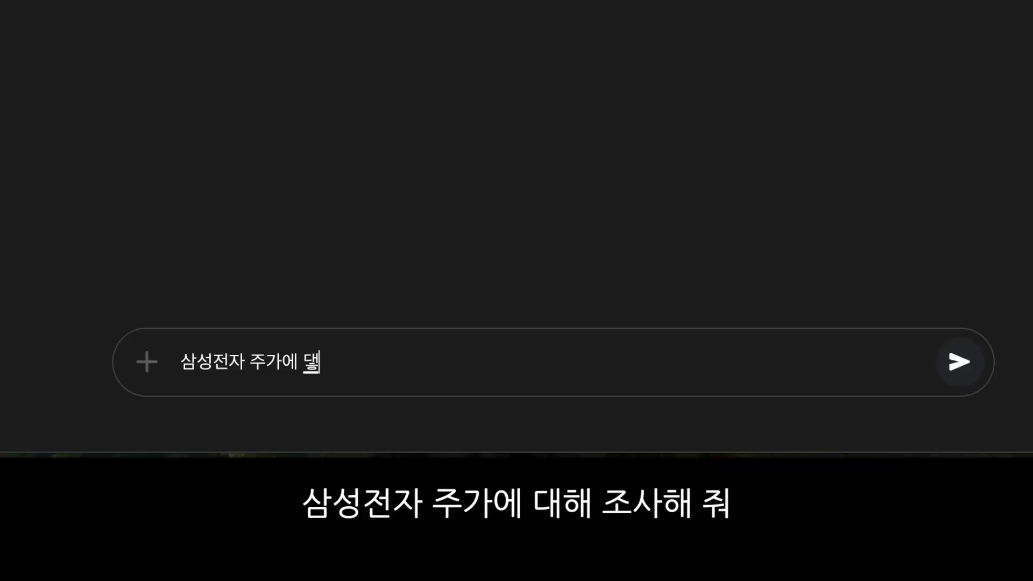
pyautogui.click(959, 362)
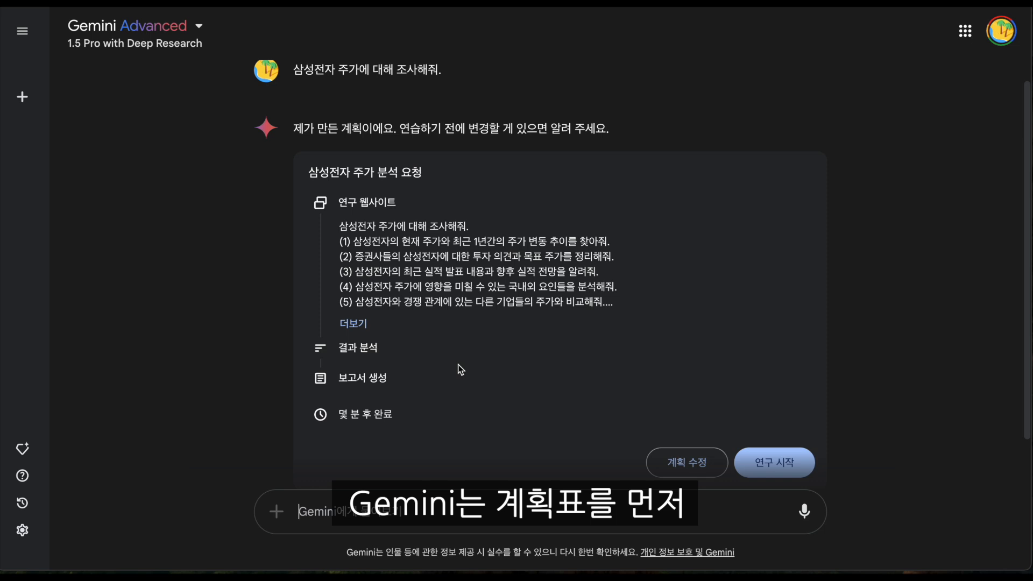
# Step: Expand the proposed research plan to show all its items and request a change to the plan
pyautogui.click(355, 324)
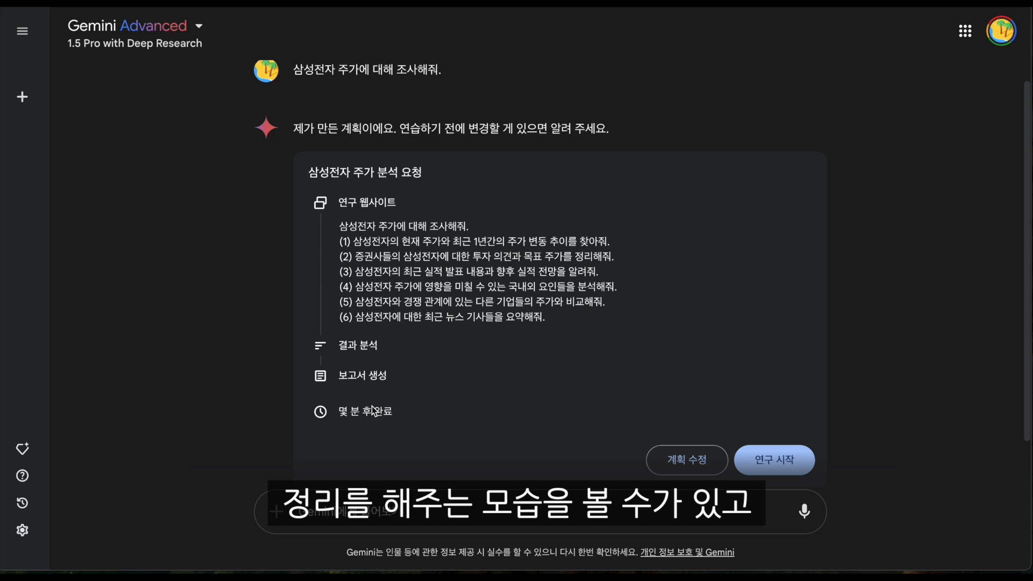
pyautogui.scroll(-1, 607, 344)
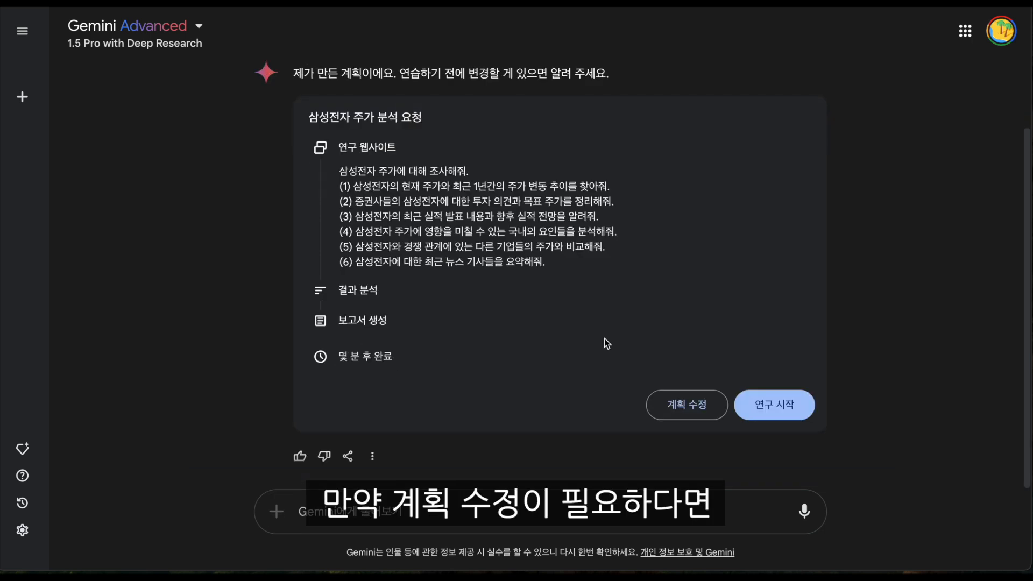
pyautogui.click(687, 404)
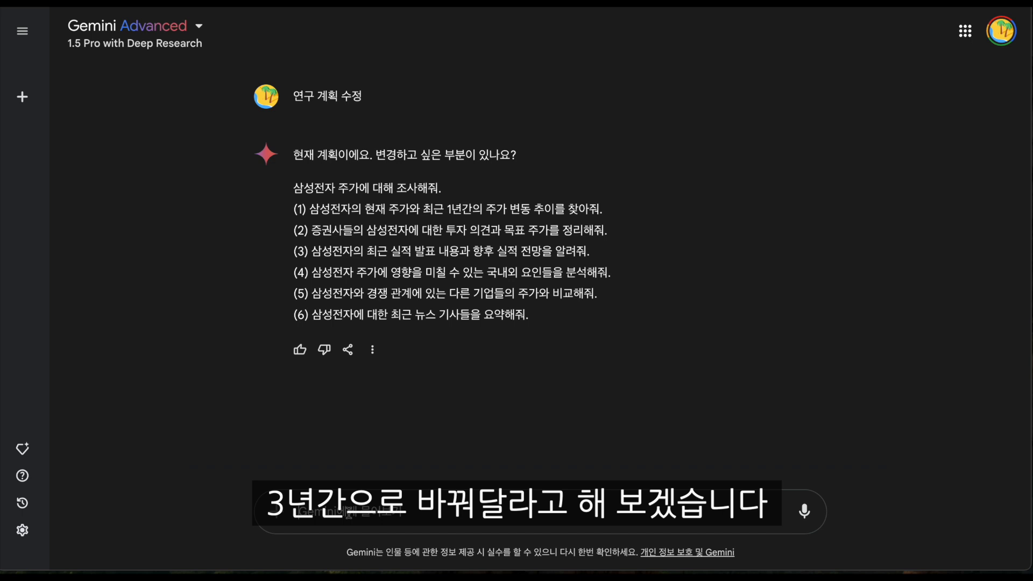
# Step: Send the plan change request "최근 1년간이 아니라 3년간 주가변동추이로 적어줘."
pyautogui.write('최근 1년간이 ㄴ애')
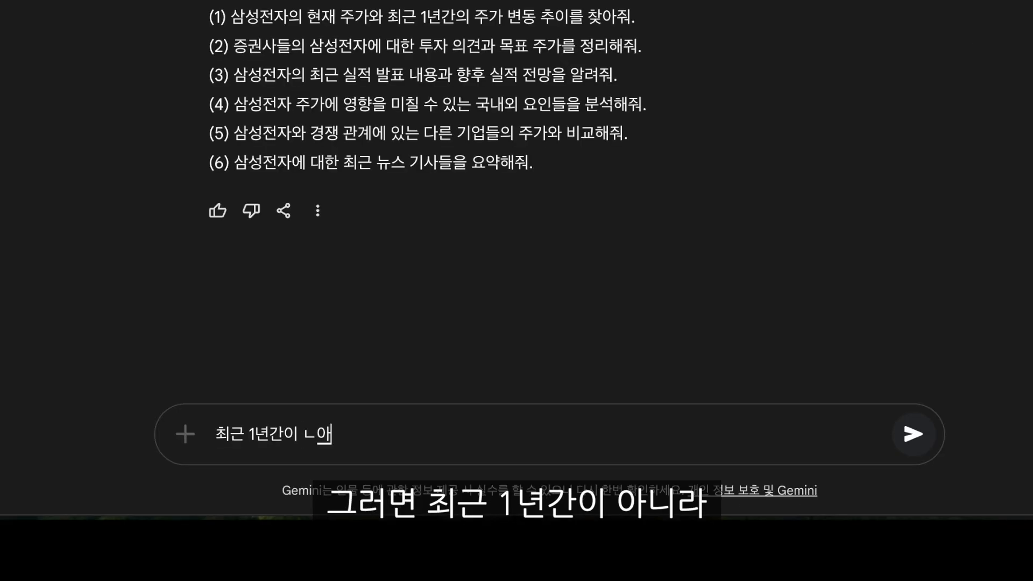
pyautogui.press('BackSpace')
pyautogui.press('BackSpace')
pyautogui.write('아니라 3년간')
pyautogui.write(' 주가변동추이로 적에')
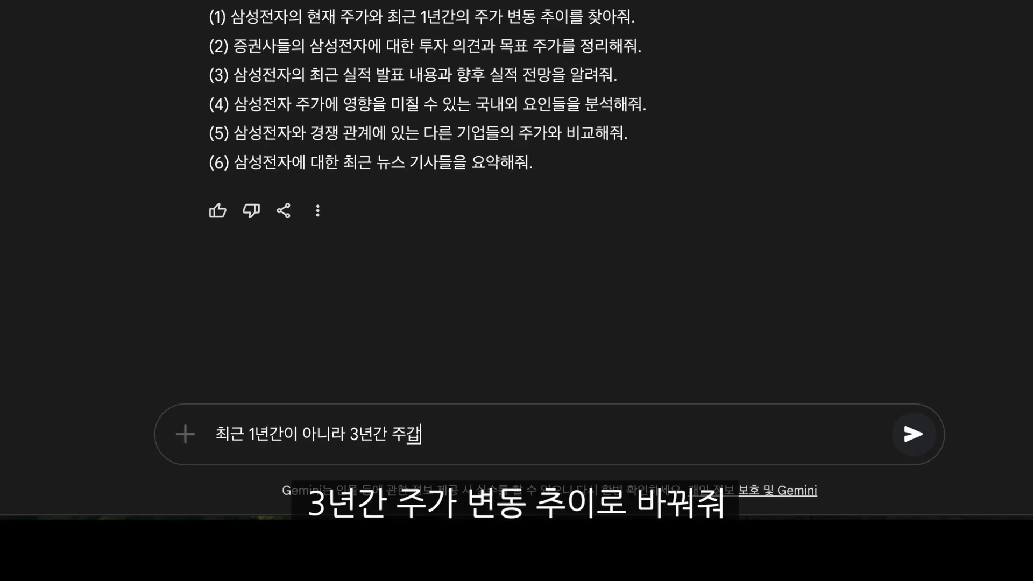
pyautogui.press('BackSpace')
pyautogui.write('어줘.')
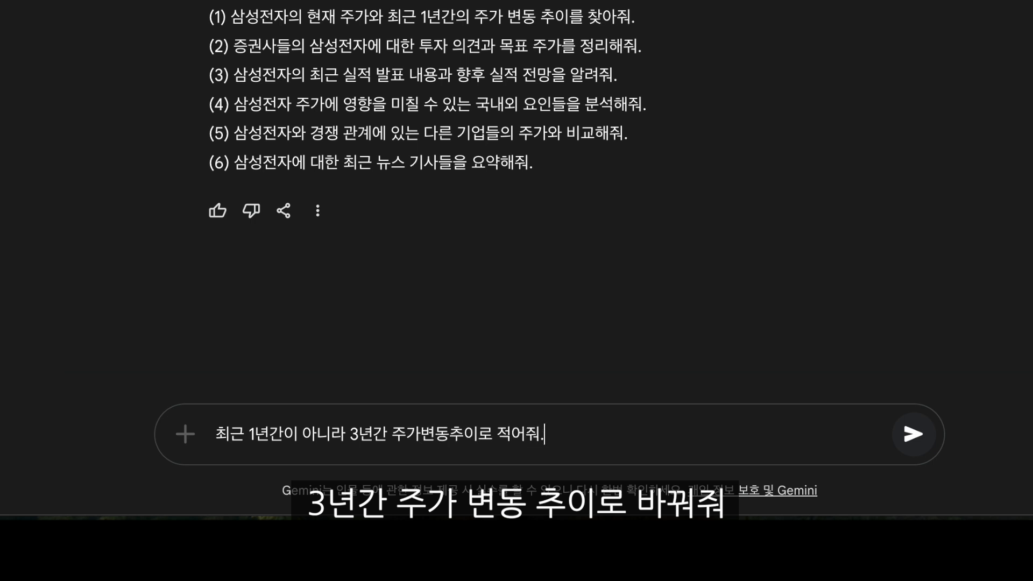
pyautogui.press('Return')
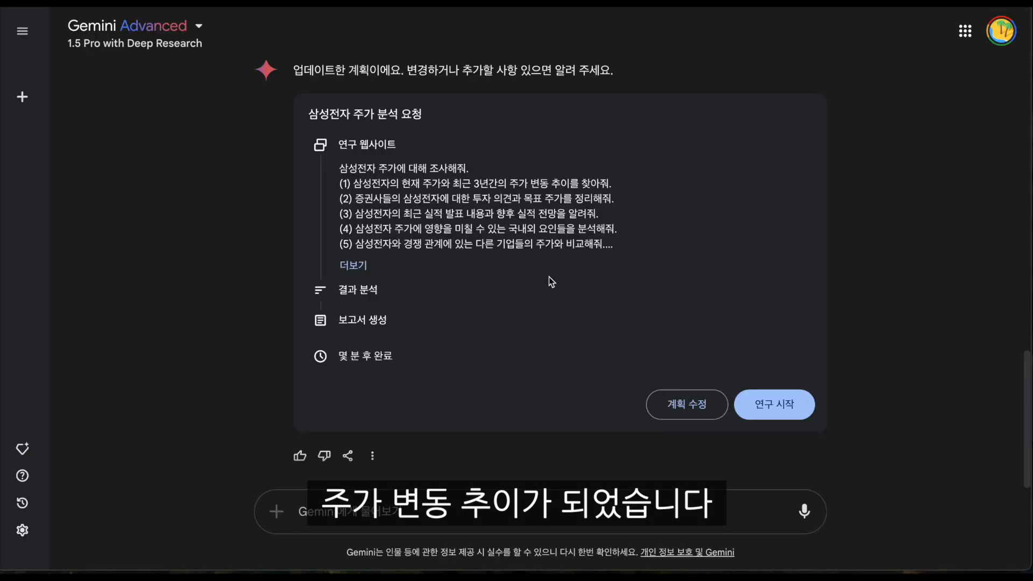
# Step: Start the research with the updated plan and look through the list of websites being researched
pyautogui.click(787, 408)
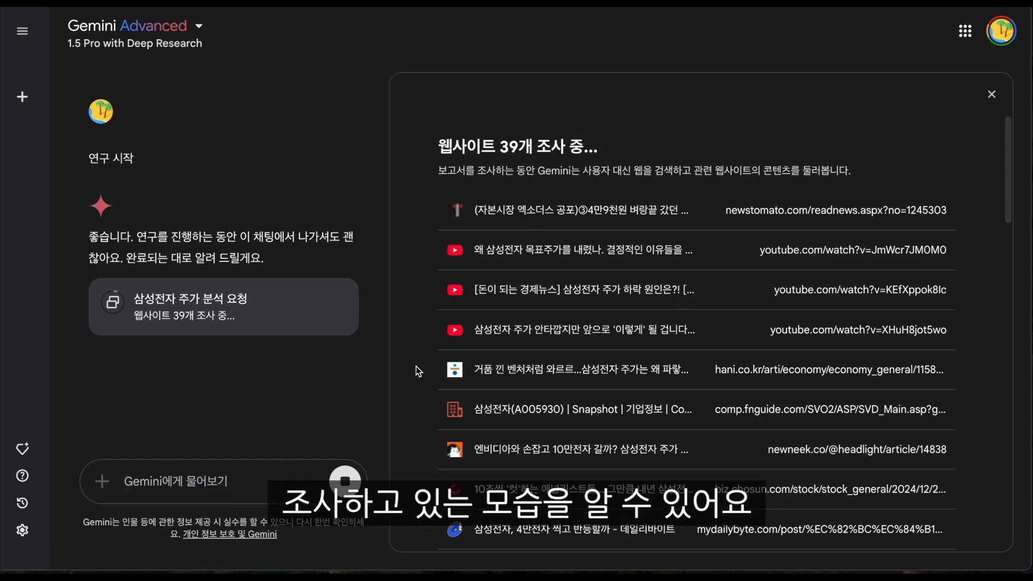
pyautogui.scroll(-1, 415, 367)
pyautogui.scroll(-4, 415, 367)
pyautogui.scroll(2, 415, 367)
pyautogui.scroll(-3, 416, 367)
pyautogui.scroll(-5, 415, 367)
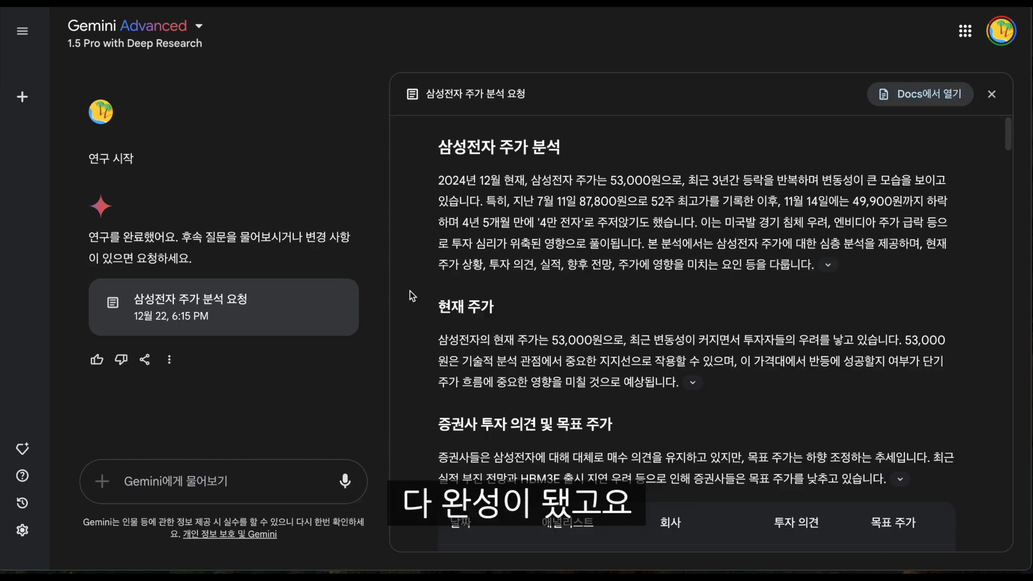
# Step: View the start of the finished report, then switch to Naver and search for "삼성전자 주가"
pyautogui.scroll(-1, 466, 147)
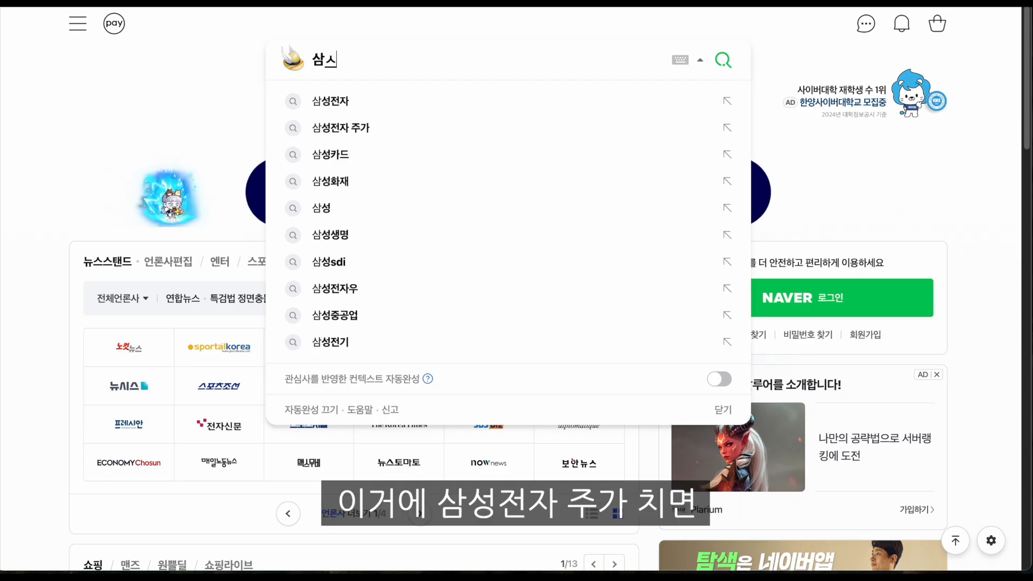
pyautogui.write('전자 주가')
pyautogui.press('Return')
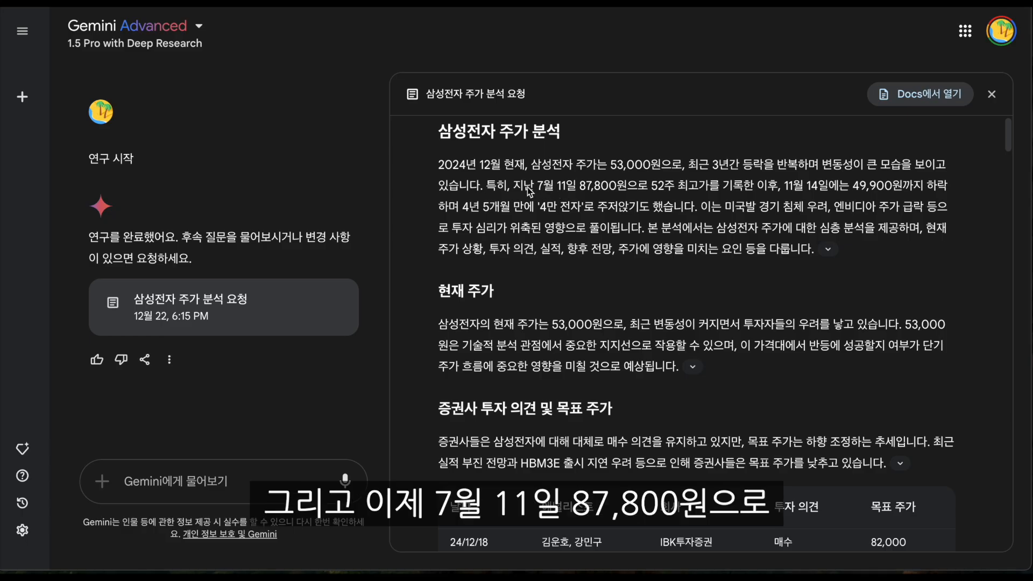
# Step: Switch back to the Gemini report and read its opening summary and the current stock price section
pyautogui.moveTo(528, 186); pyautogui.dragTo(622, 189)
pyautogui.click(604, 189)
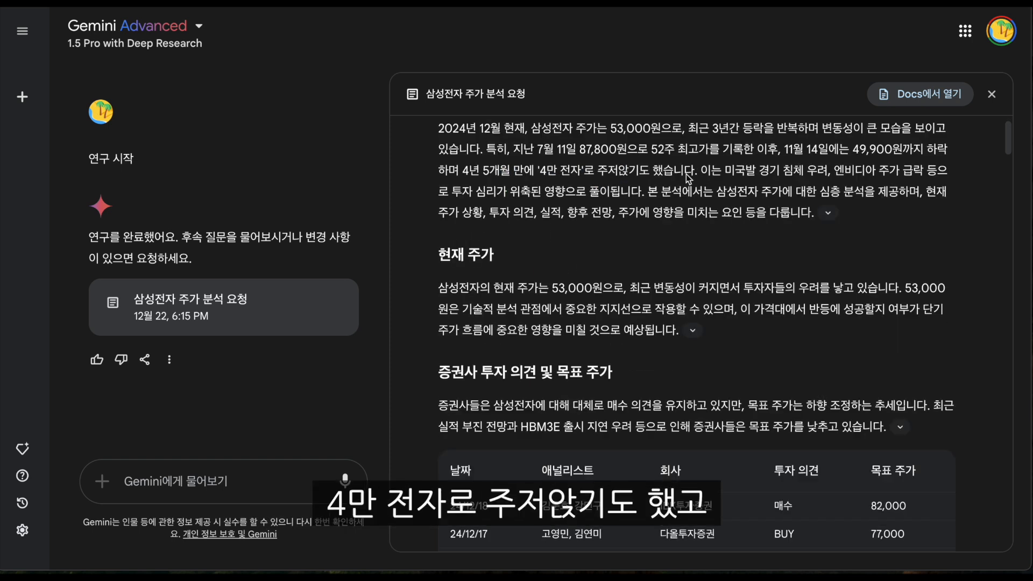
pyautogui.scroll(-1, 591, 202)
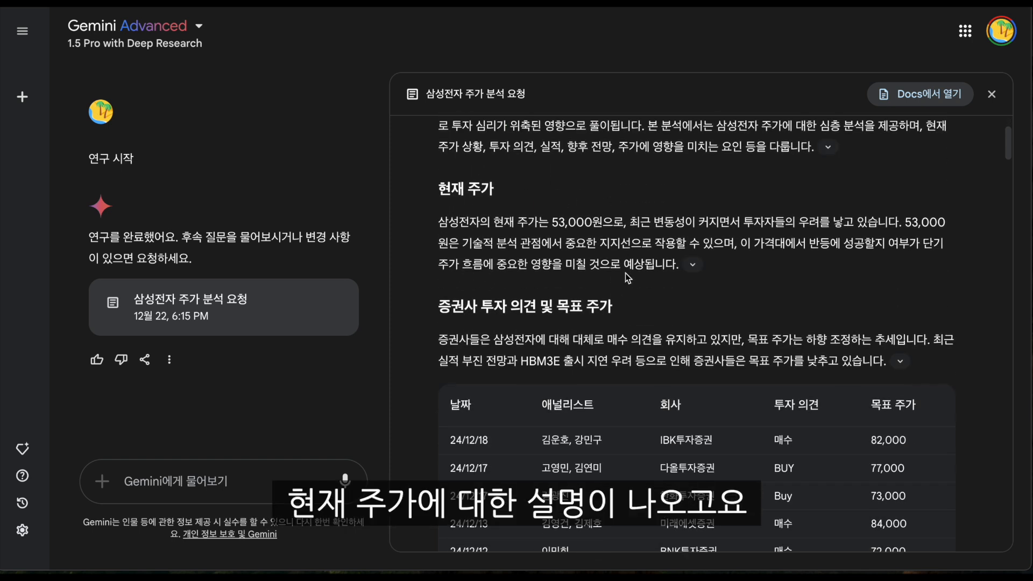
pyautogui.scroll(-2, 626, 272)
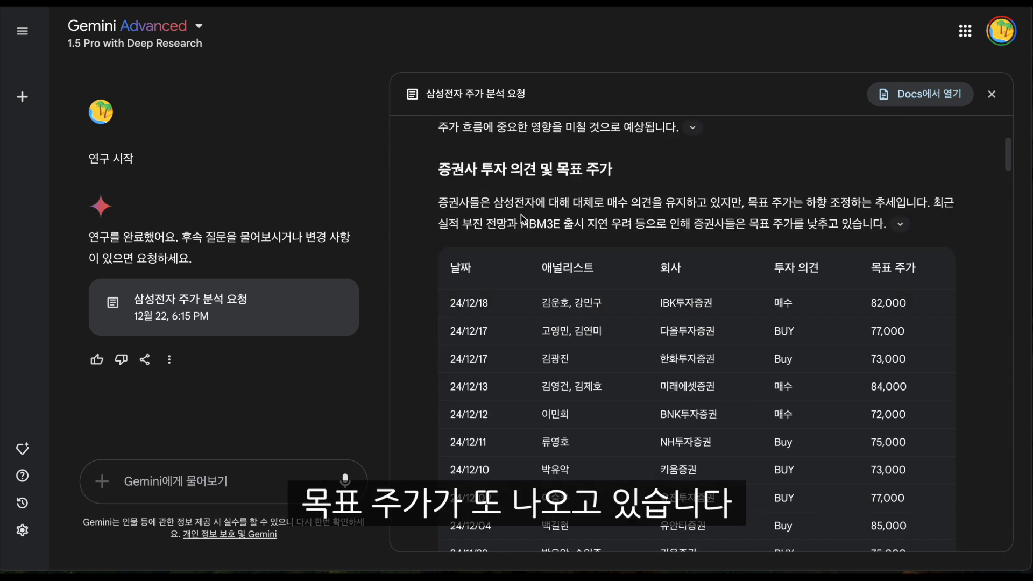
# Step: Expand the sources of the brokerage opinions and target price section and examine the analyst table
pyautogui.scroll(-1, 710, 215)
pyautogui.click(903, 210)
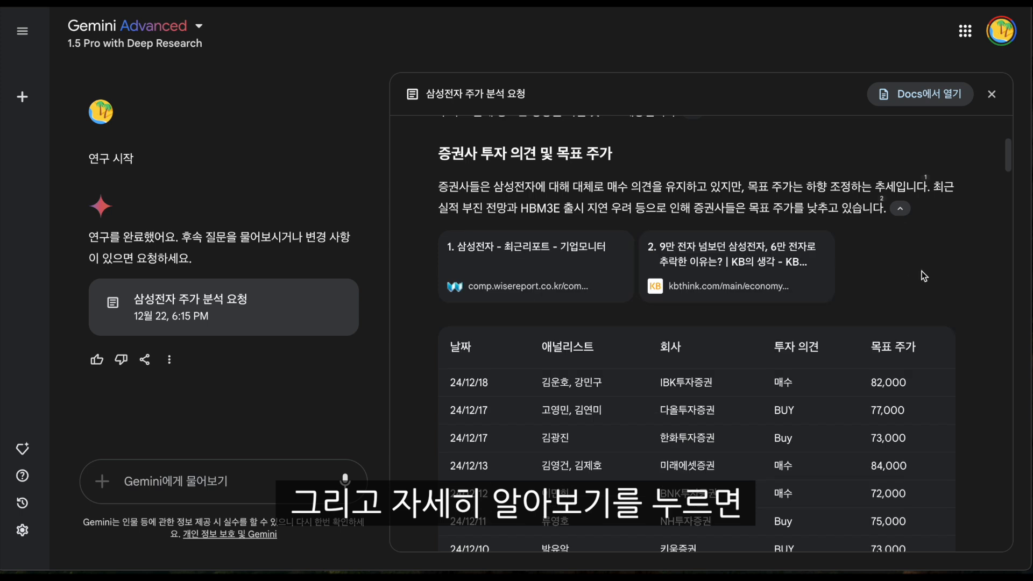
pyautogui.scroll(-1, 754, 269)
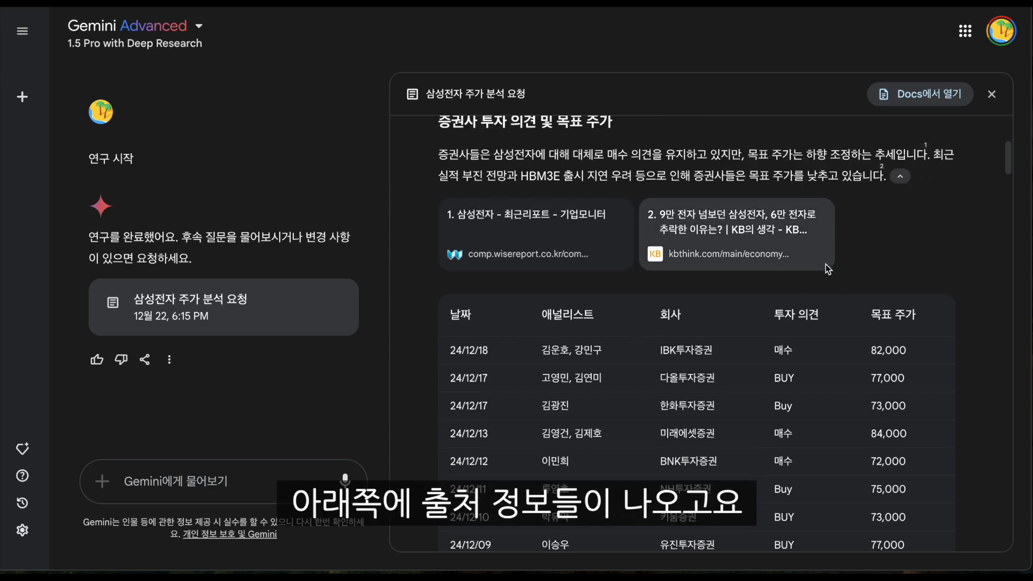
pyautogui.scroll(-5, 926, 285)
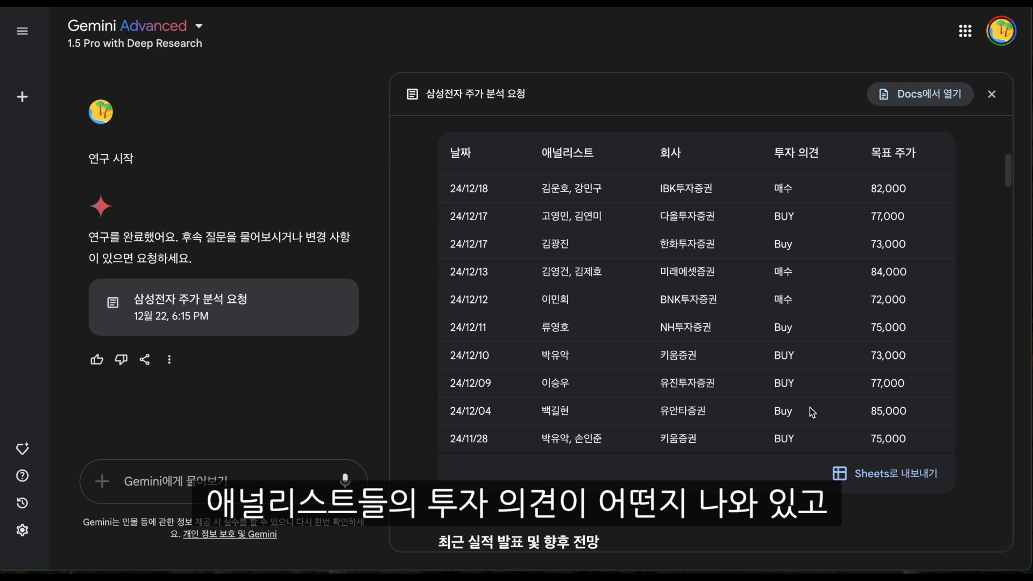
pyautogui.scroll(1, 700, 269)
# Step: Expand the sources of the recent earnings and outlook section and read on through the results by business division
pyautogui.scroll(-6, 473, 285)
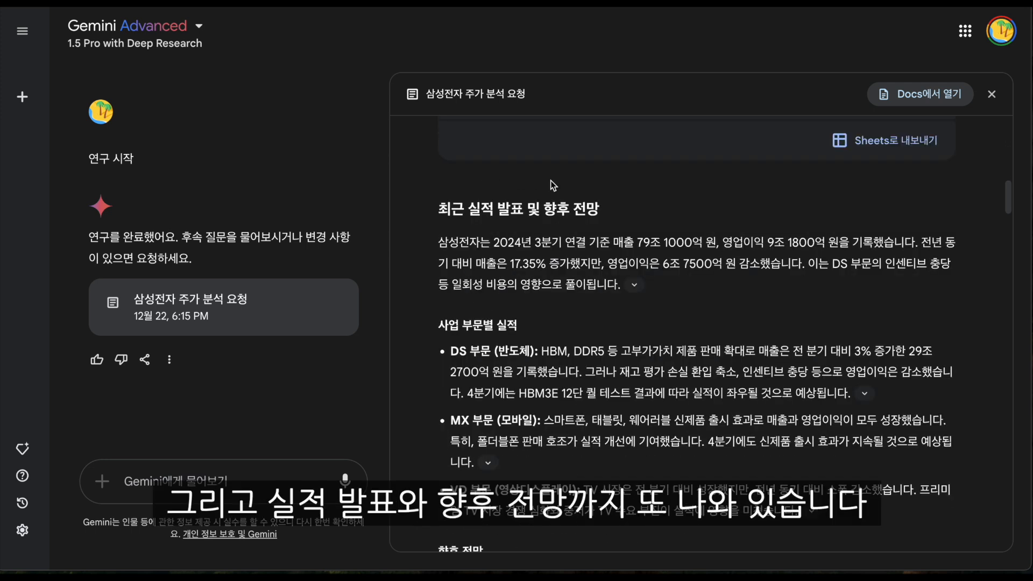
pyautogui.click(633, 286)
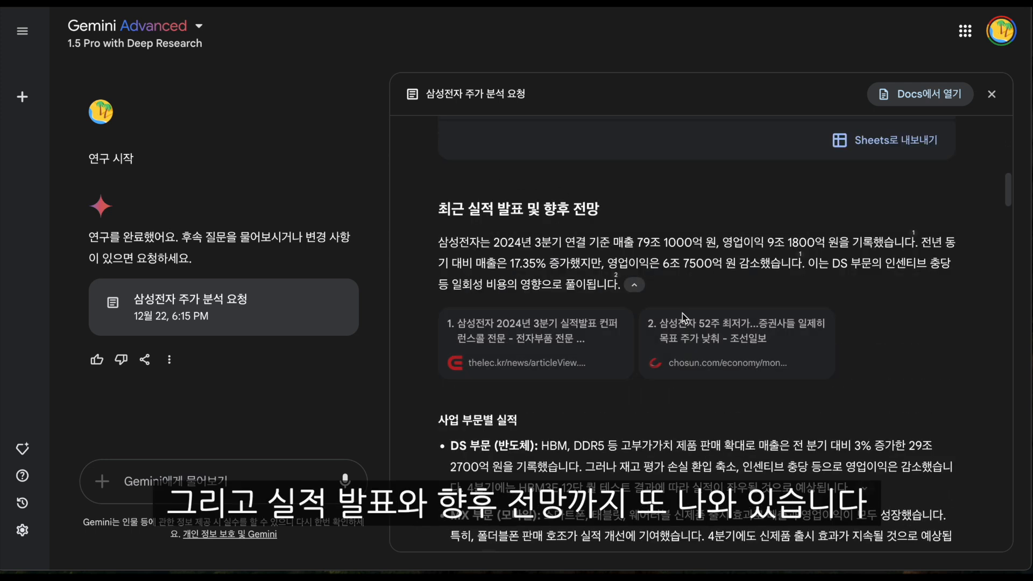
pyautogui.scroll(-1, 467, 372)
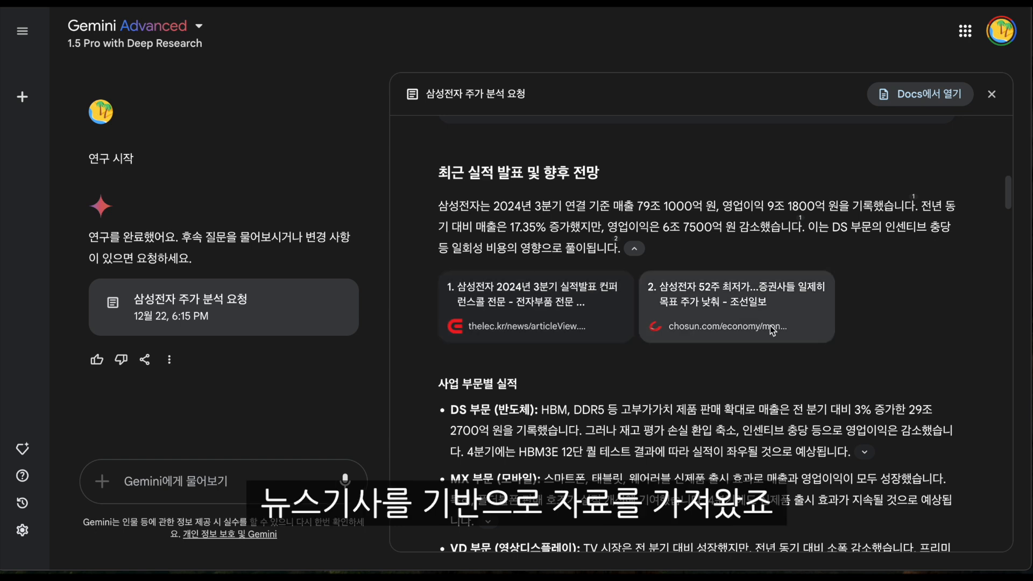
pyautogui.scroll(-4, 897, 278)
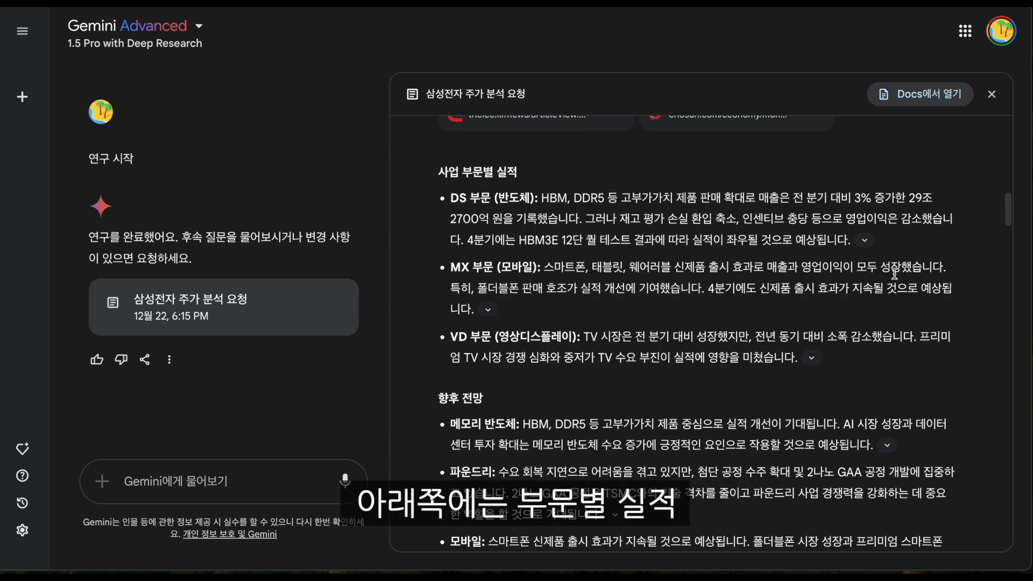
# Step: Read the report's sections on the future outlook, competitor stock comparison and factors affecting the stock price
pyautogui.scroll(-4, 670, 389)
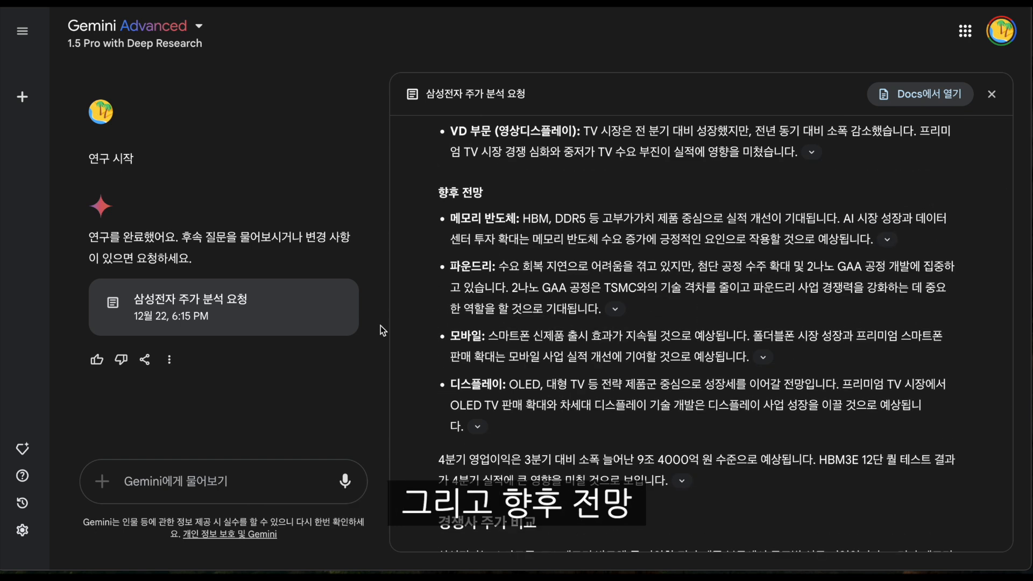
pyautogui.scroll(-5, 589, 380)
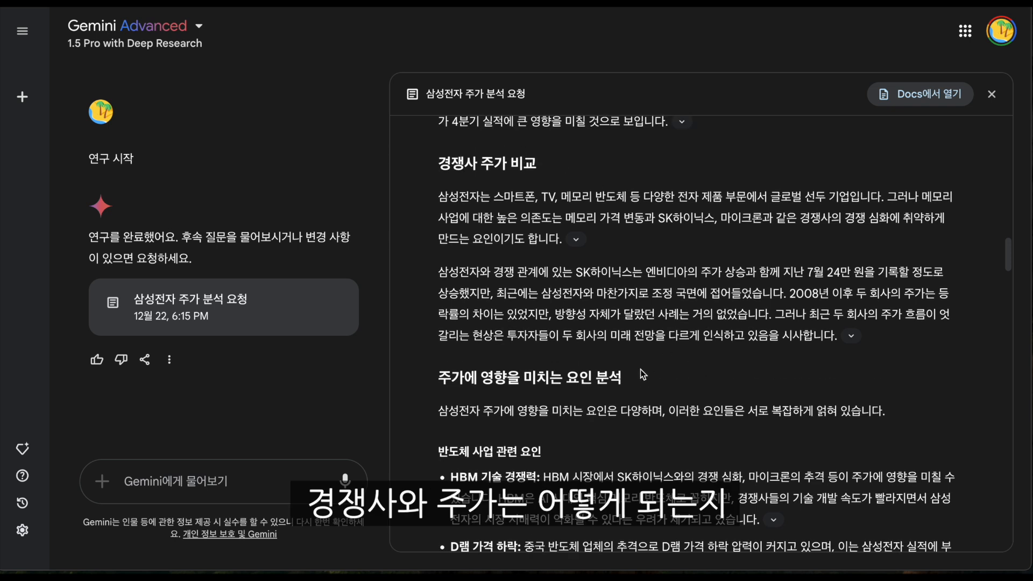
pyautogui.scroll(-3, 641, 369)
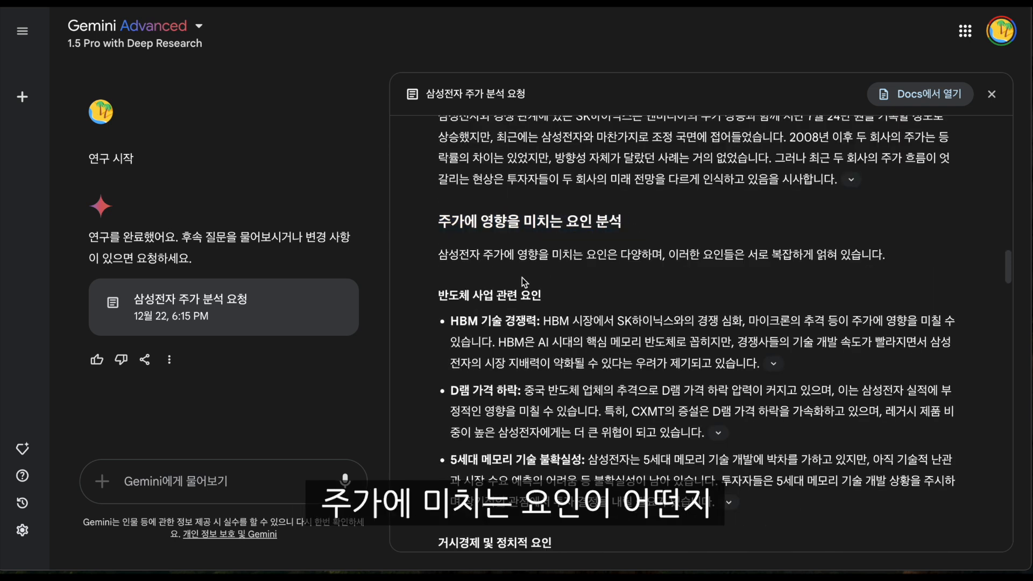
pyautogui.scroll(-7, 522, 277)
pyautogui.scroll(5, 521, 278)
pyautogui.scroll(1, 521, 276)
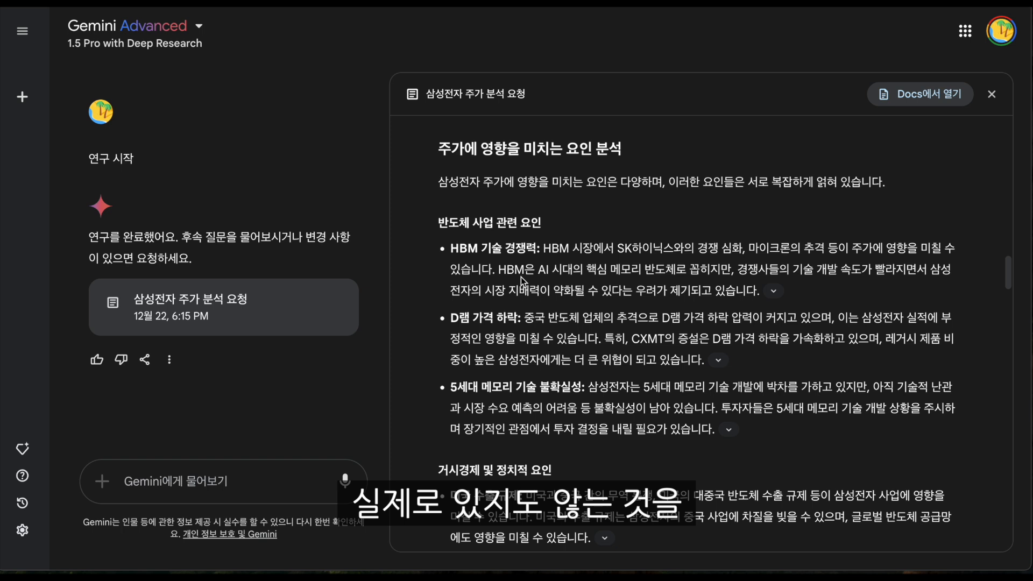
# Step: Expand the sources of the HBM competitiveness, DRAM price decline and fifth-generation memory uncertainty points in turn
pyautogui.scroll(-1, 521, 276)
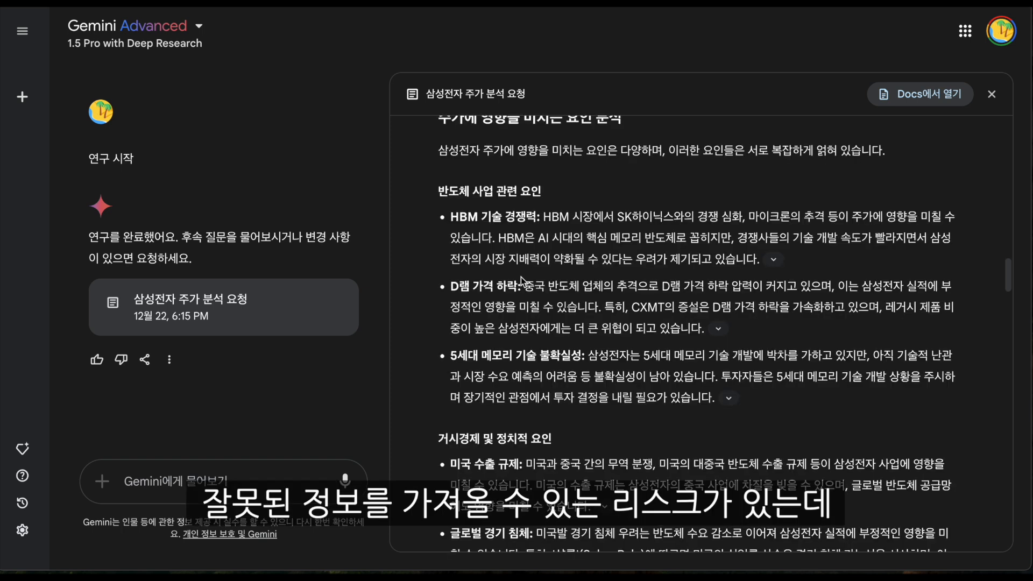
pyautogui.scroll(-1, 521, 277)
pyautogui.click(773, 228)
pyautogui.scroll(-2, 710, 323)
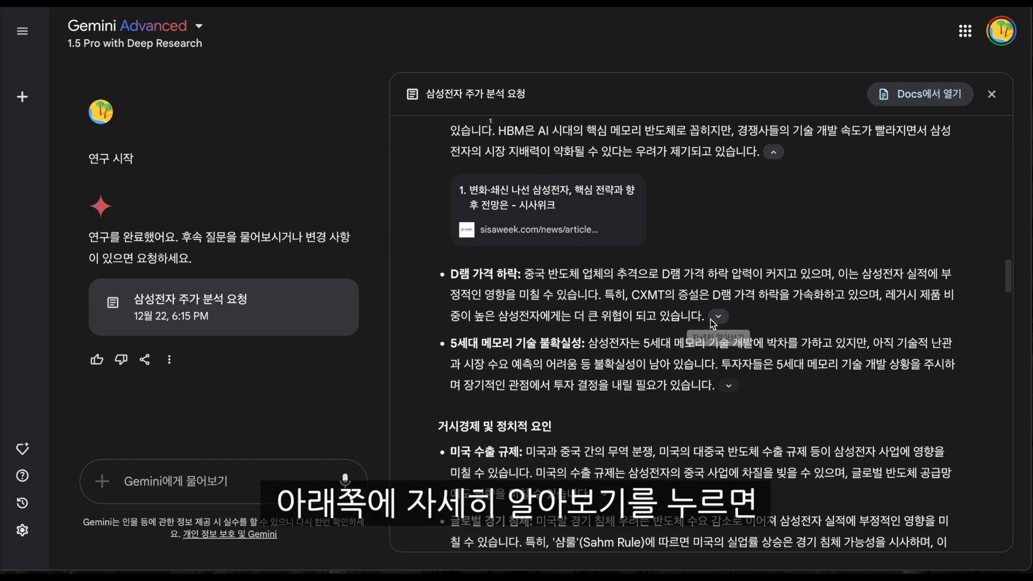
pyautogui.click(716, 318)
pyautogui.click(729, 384)
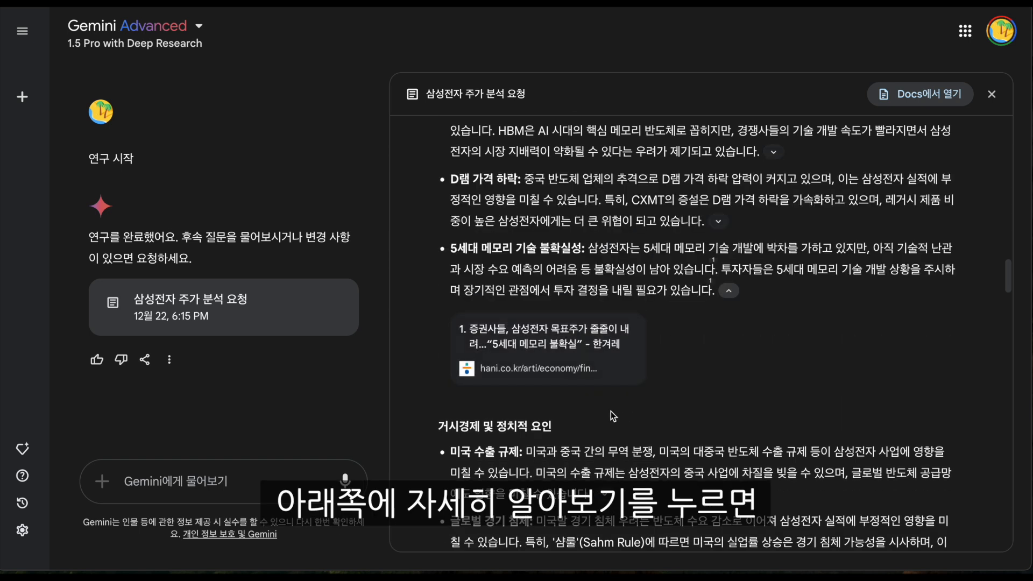
# Step: Expand the sources of the global recession and US election points in the macroeconomic and political factors section
pyautogui.scroll(-3, 690, 427)
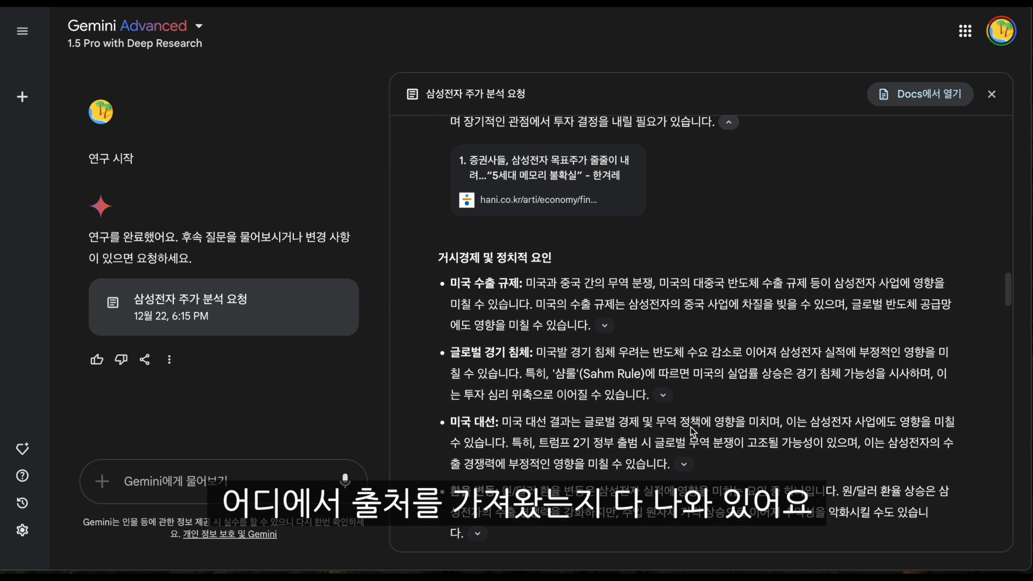
pyautogui.click(663, 367)
pyautogui.scroll(-1, 611, 410)
pyautogui.click(683, 360)
# Step: Read on through the news analysis, company updates and conclusion, and examine the list of researched websites ending the report
pyautogui.scroll(-7, 604, 396)
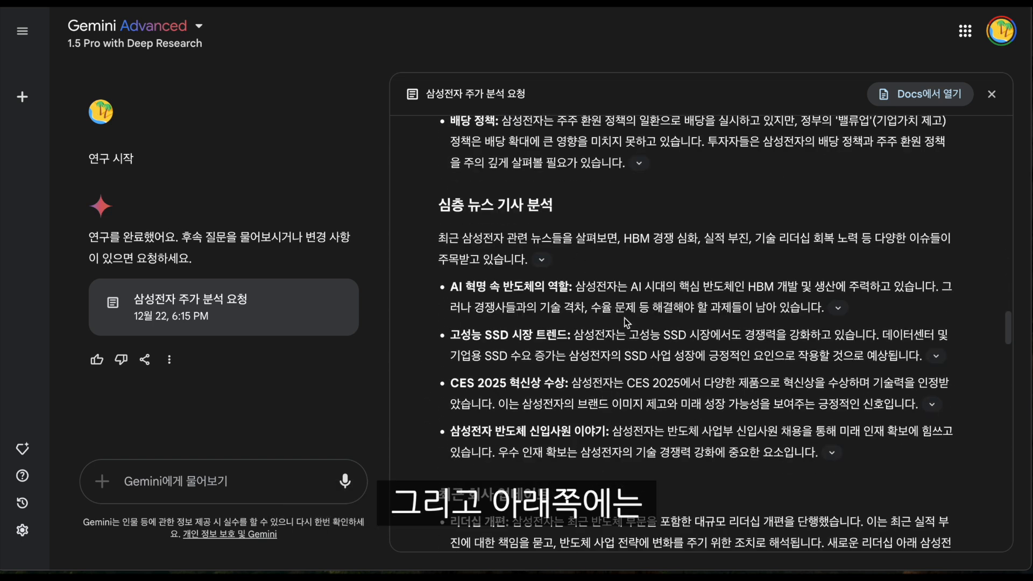
pyautogui.scroll(-3, 636, 455)
pyautogui.scroll(-7, 637, 457)
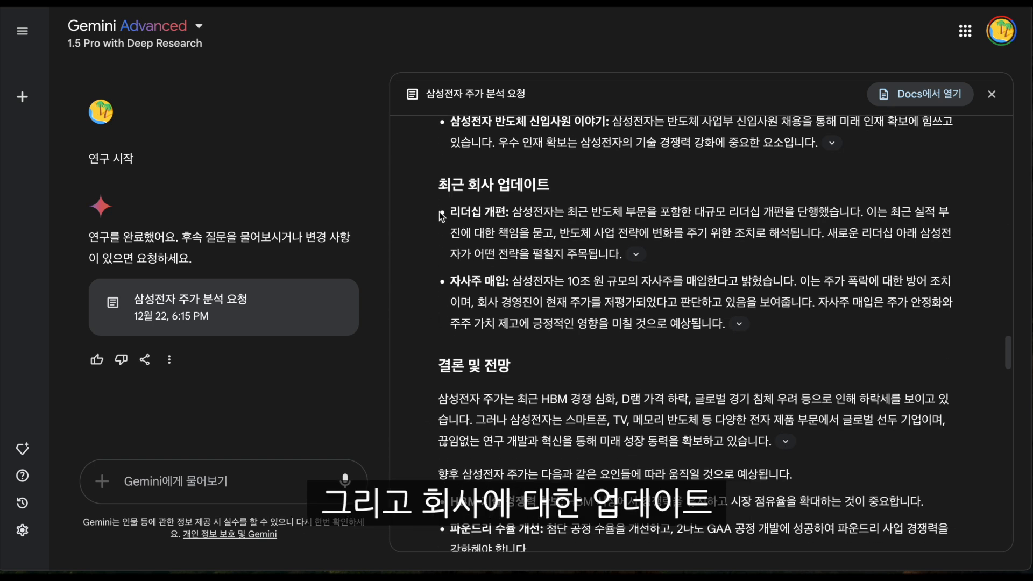
pyautogui.scroll(-11, 599, 470)
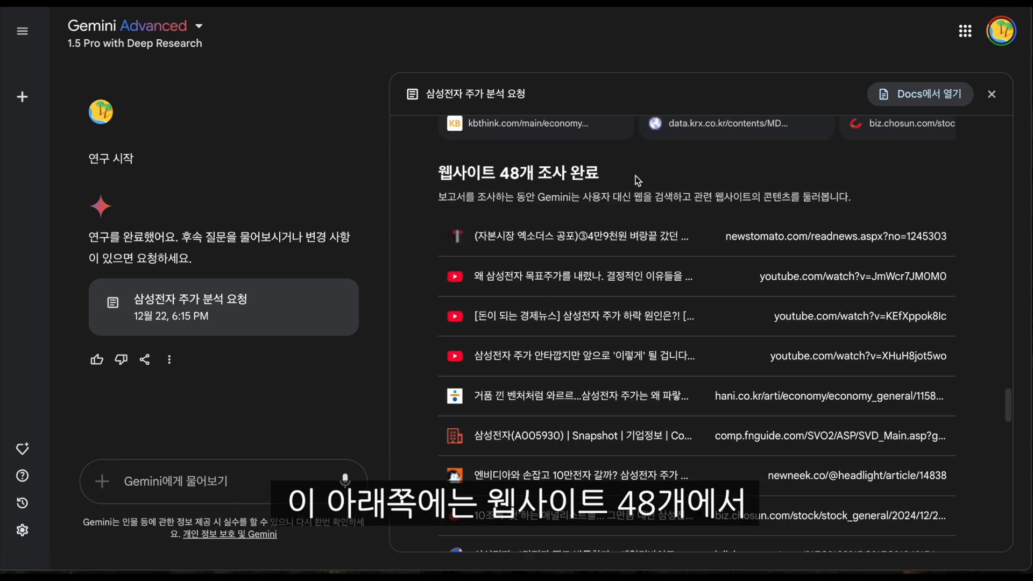
pyautogui.scroll(-20, 418, 292)
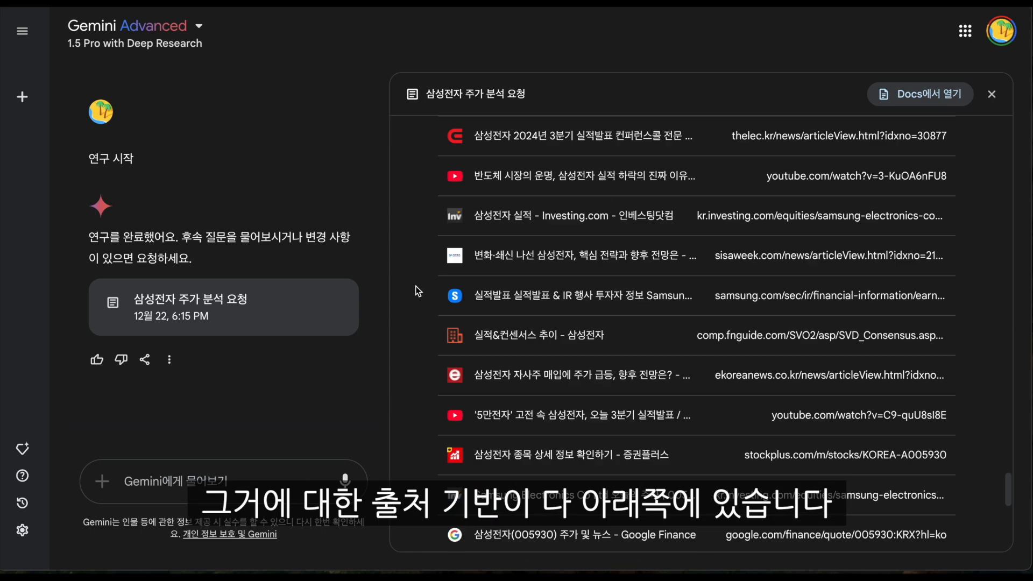
# Step: Return to the analyst target price table, export it to Google Sheets and open the created spreadsheet
pyautogui.scroll(15, 420, 312)
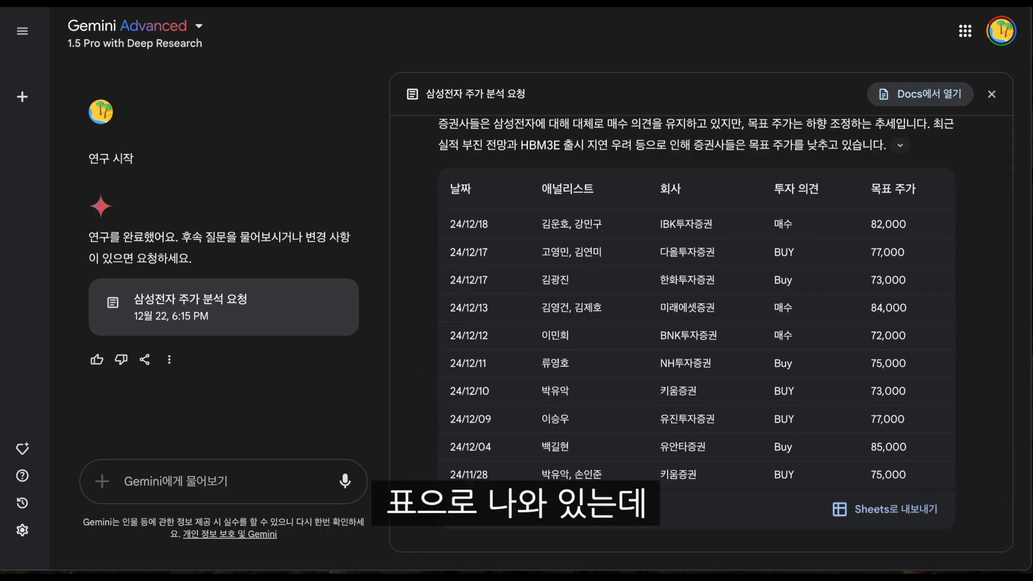
pyautogui.scroll(-1, 465, 316)
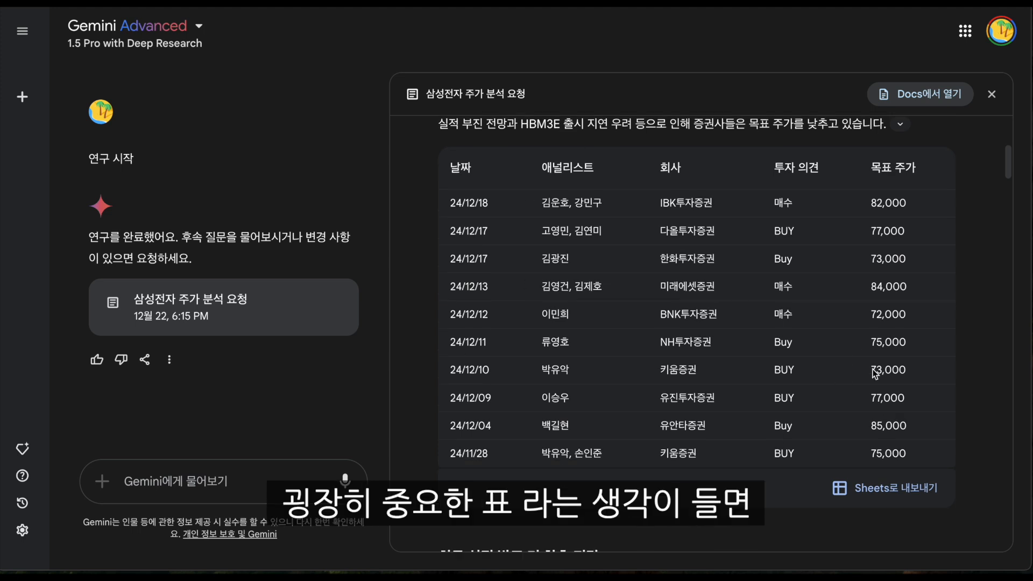
pyautogui.click(931, 494)
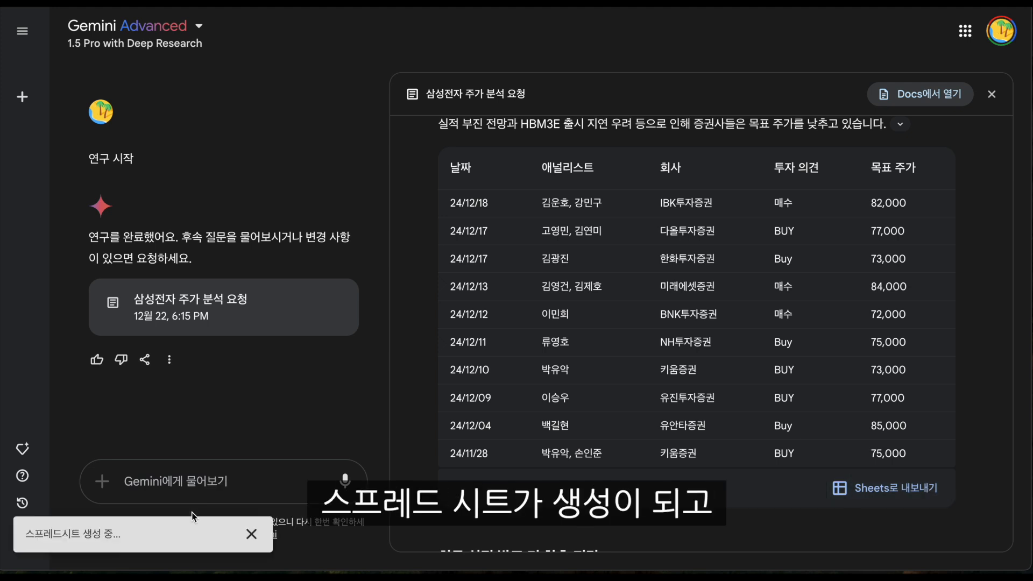
pyautogui.click(199, 533)
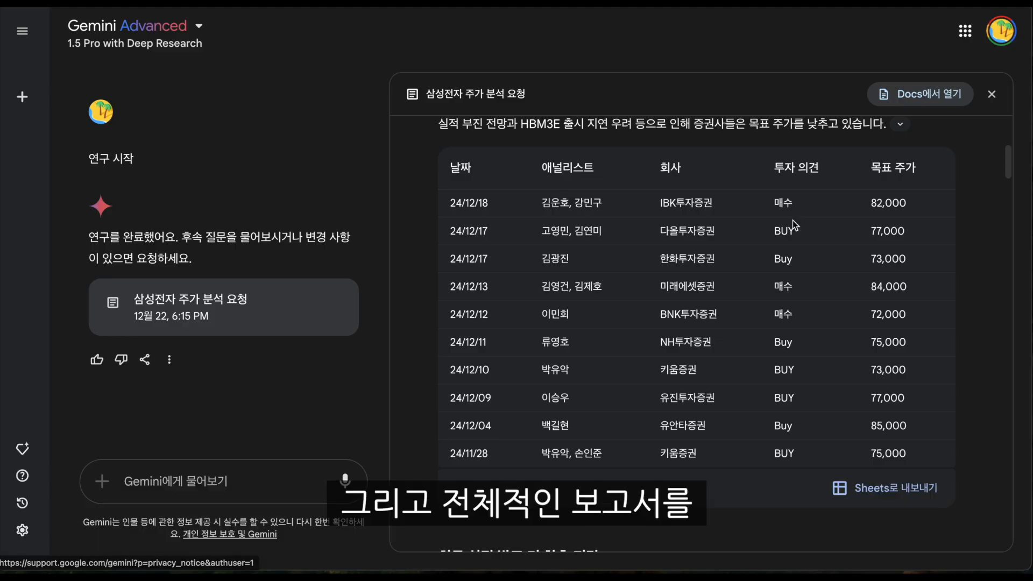
# Step: Export the whole Gemini report to Google Docs and open the created document
pyautogui.scroll(10, 906, 129)
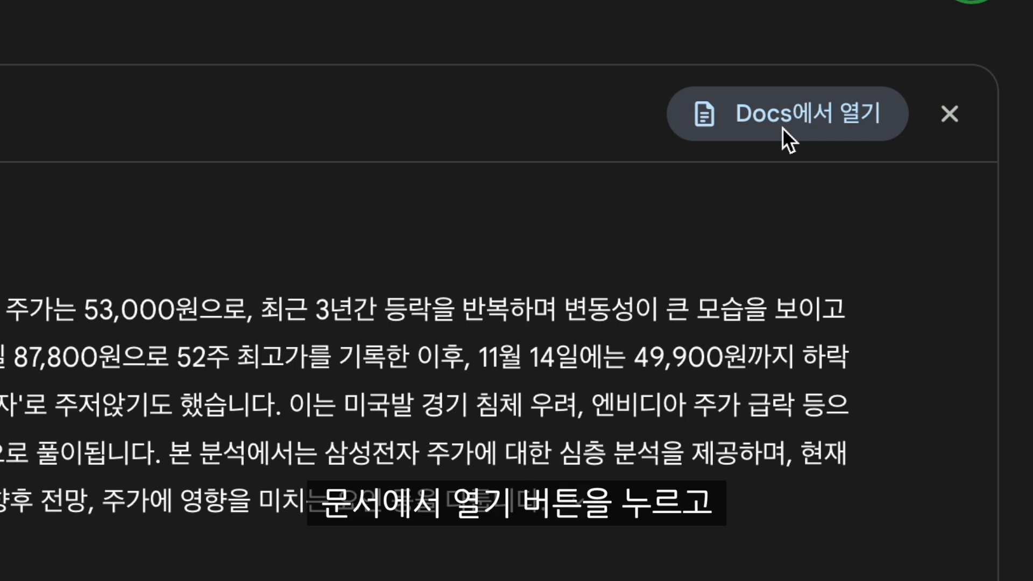
pyautogui.click(783, 127)
pyautogui.click(215, 535)
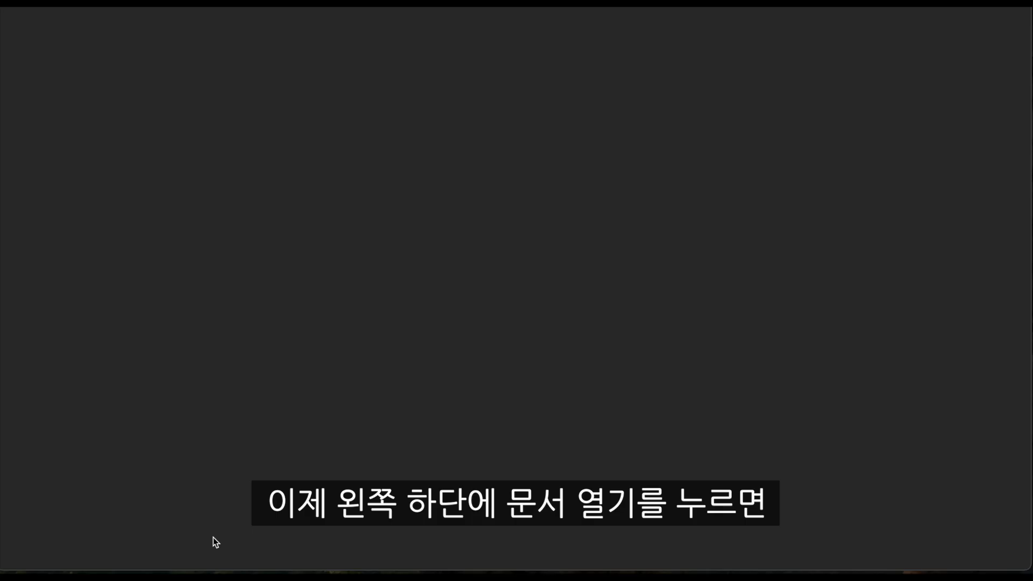
# Step: Review the exported document from its opening summary through to the reference list
pyautogui.scroll(-10, 481, 354)
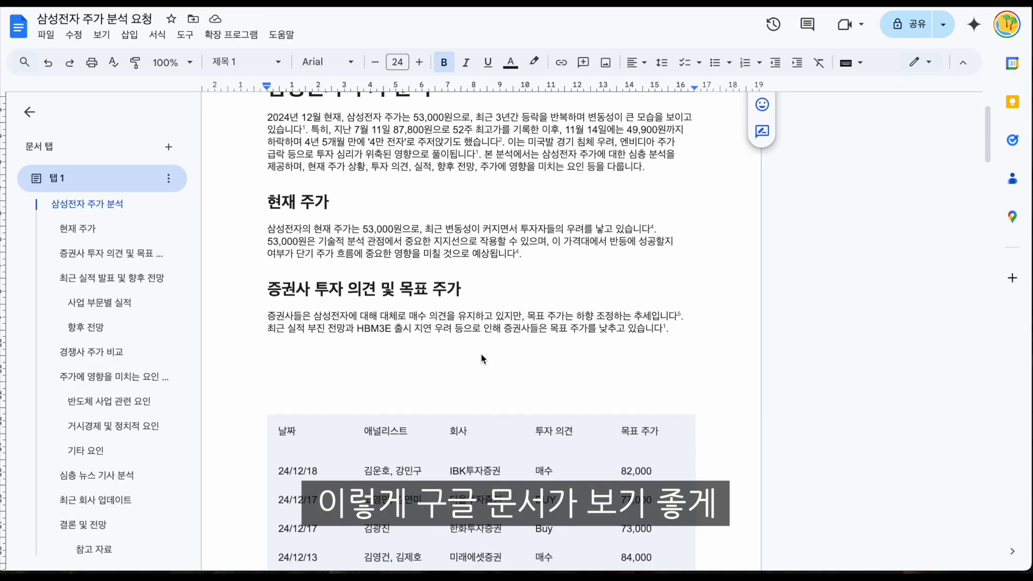
pyautogui.scroll(-12, 481, 354)
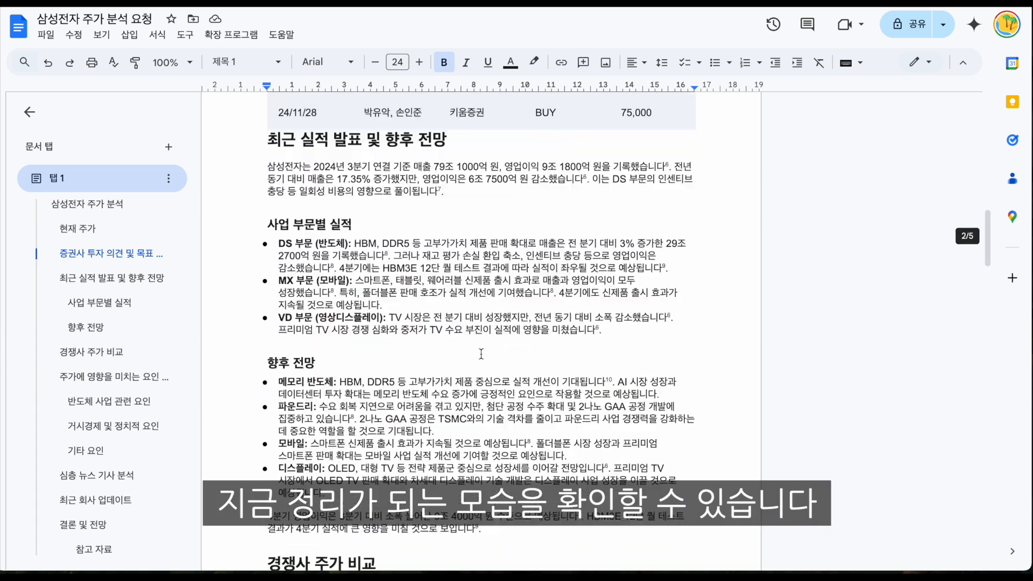
pyautogui.scroll(-15, 481, 354)
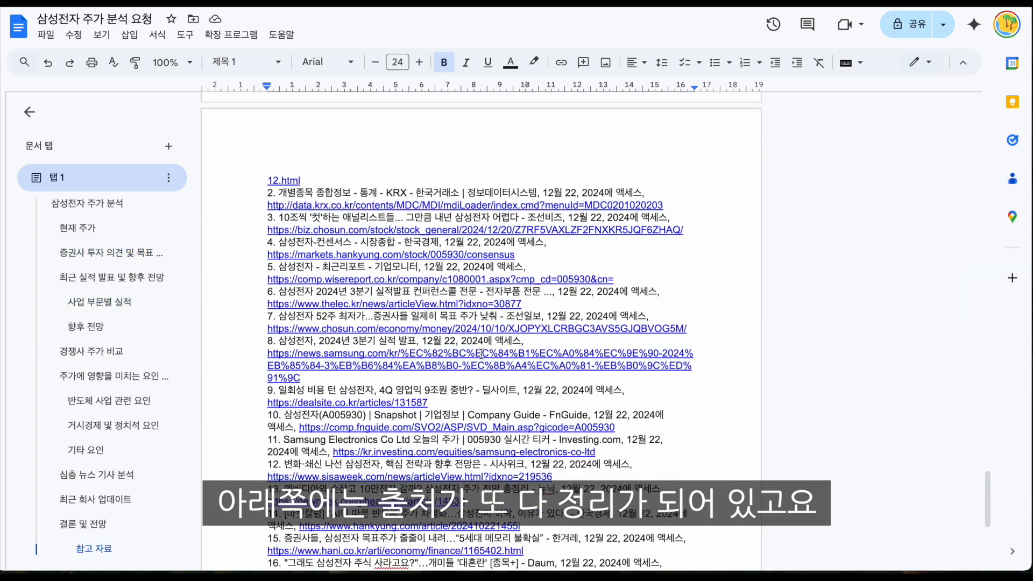
pyautogui.scroll(-5, 488, 477)
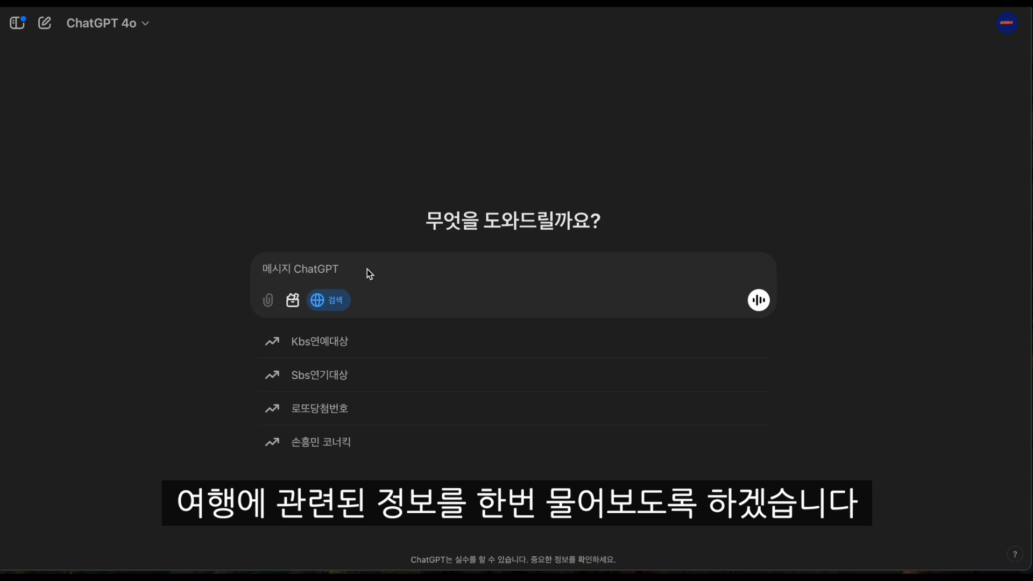
# Step: Switch to a new ChatGPT web search chat and enter "연말에 4박 5일동안 방콕으로 여행가려고해." as the prompt's first line
pyautogui.write('연말에 4박 5일동안 방콕')
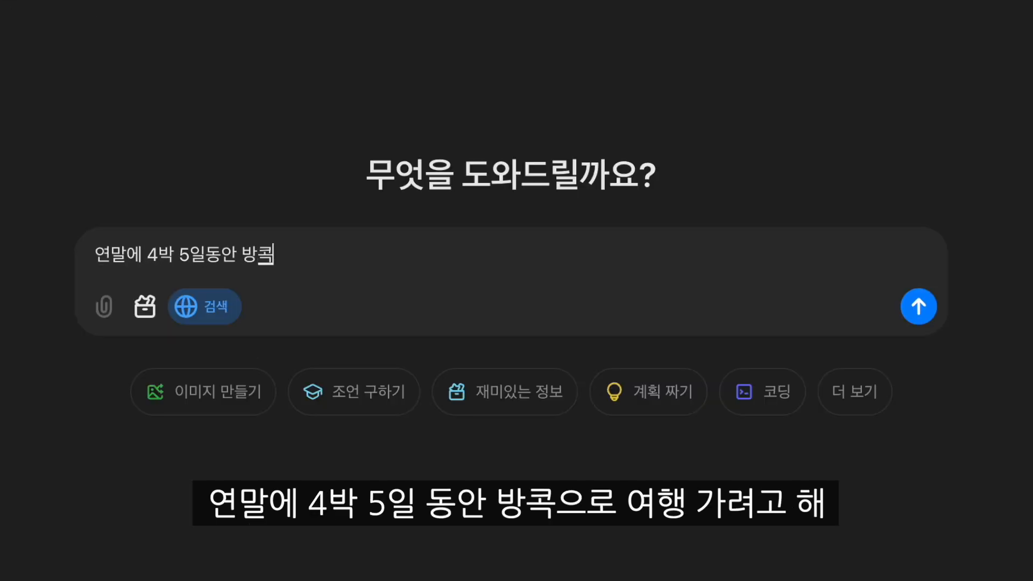
pyautogui.write('으로 여행가려고해.')
pyautogui.hotkey('shift', 'Return')
# Step: Add the second prompt line "인원수는 2명이고, 휴식보다는 관광위주로 꽉차게 여행하고 싶어."
pyautogui.write('인원수느')
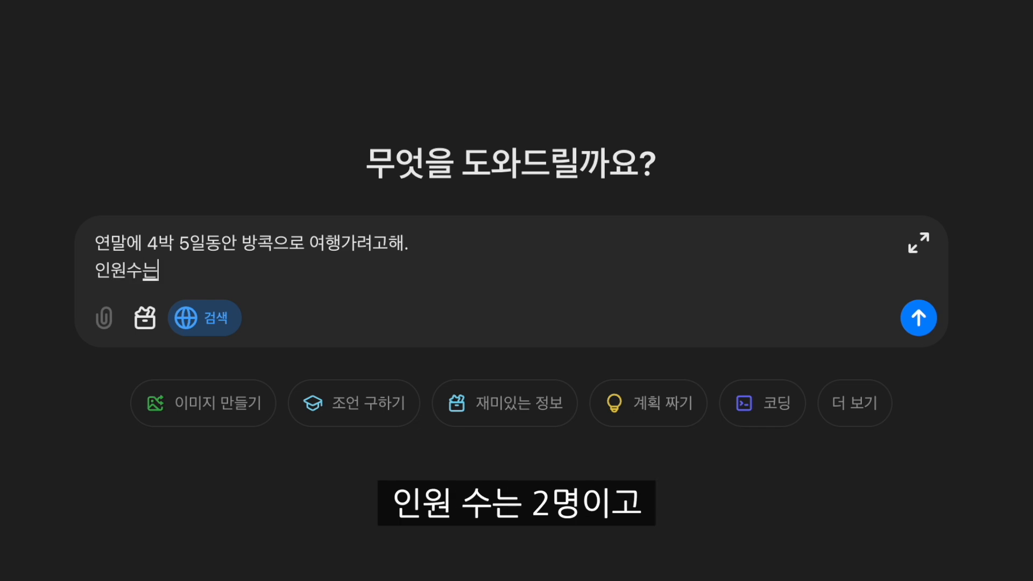
pyautogui.write('ㄴ 2명이고, 휴양지')
pyautogui.press('BackSpace')
pyautogui.press('BackSpace')
pyautogui.press('BackSpace')
pyautogui.press('BackSpace')
pyautogui.write('관광지 위주로')
pyautogui.press('BackSpace')
pyautogui.press('BackSpace')
pyautogui.press('BackSpace')
pyautogui.press('BackSpace')
pyautogui.press('BackSpace')
pyautogui.press('BackSpace')
pyautogui.press('BackSpace')
pyautogui.write('휴식보다는 관광위주로 꽉차게 여행하고 싶어.')
pyautogui.hotkey('shift', 'Return')
# Step: Finish the prompt with "예상 예산과 여행 스케줄을 찾아서 정리해줘." and submit it
pyautogui.write('예')
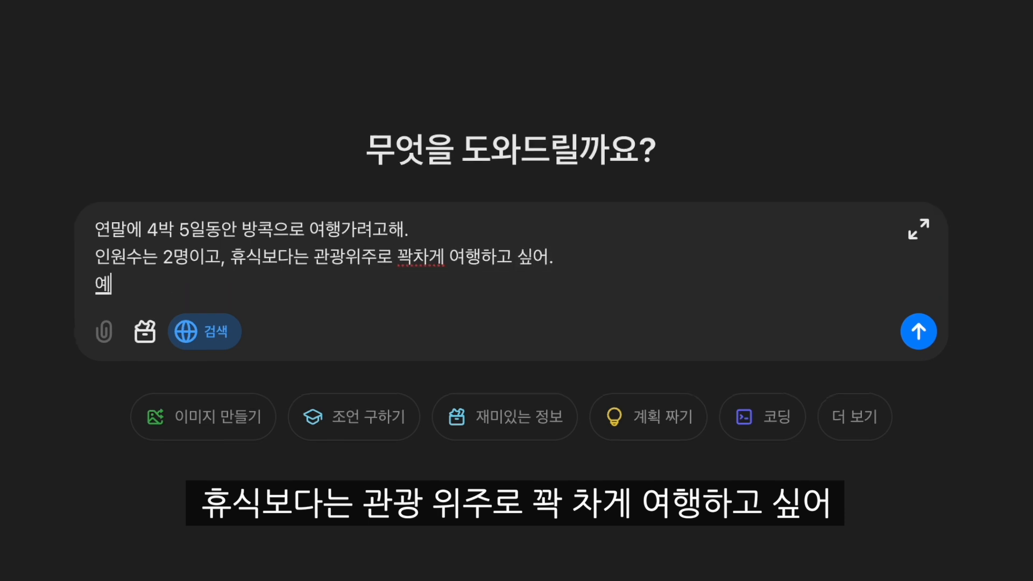
pyautogui.write('상 예산과 여행 스케줄을 찾아서 정리해')
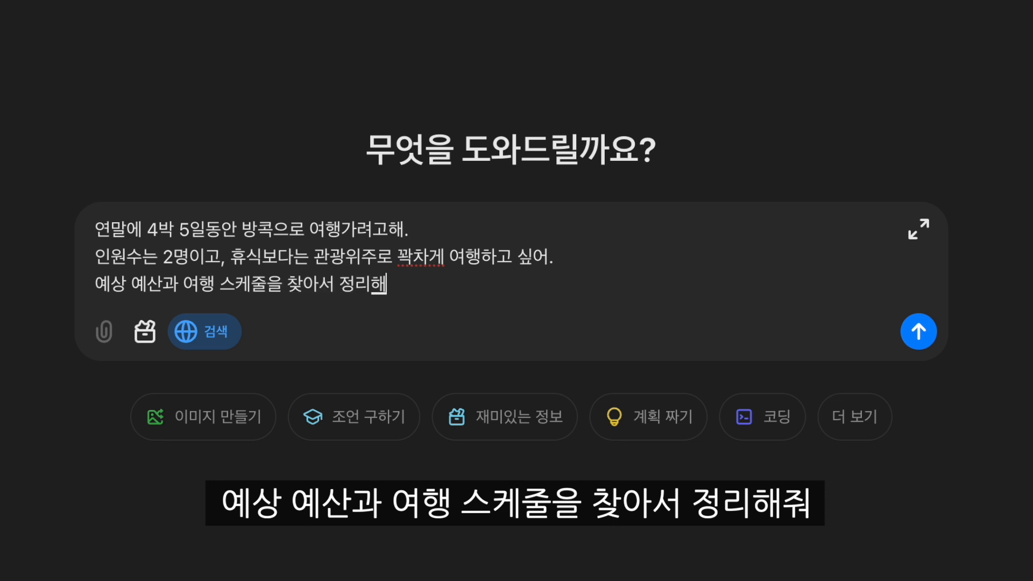
pyautogui.write('줘.')
pyautogui.press('Return')
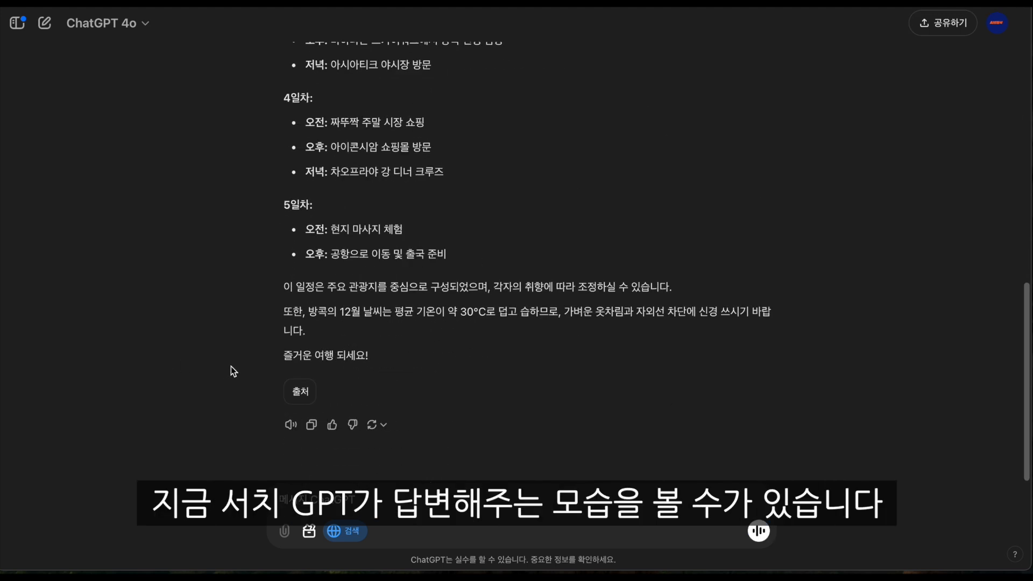
# Step: Open the source list of ChatGPT's Bangkok answer and look through the cited sites
pyautogui.click(300, 391)
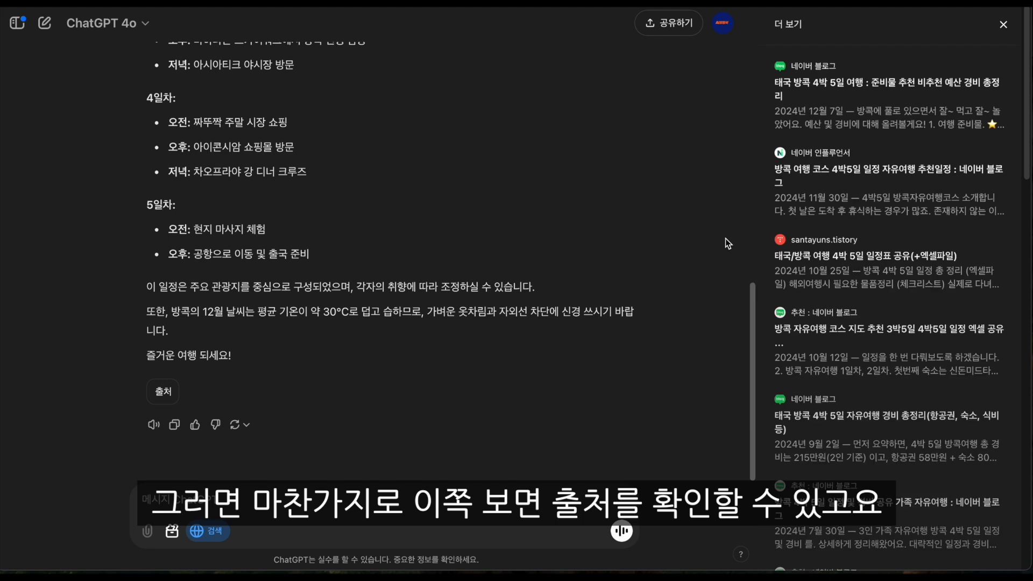
pyautogui.scroll(-15, 920, 352)
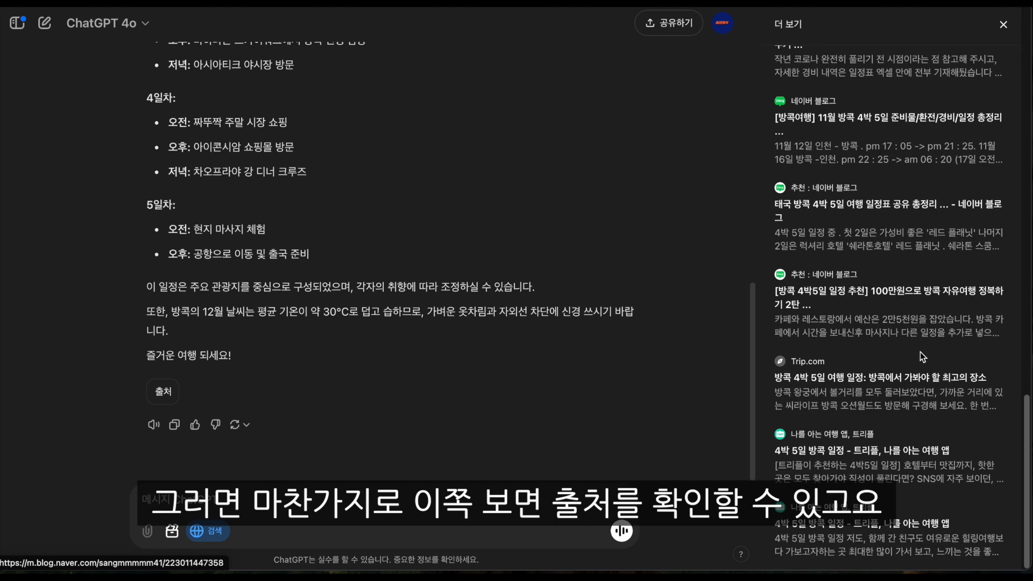
pyautogui.scroll(10, 921, 352)
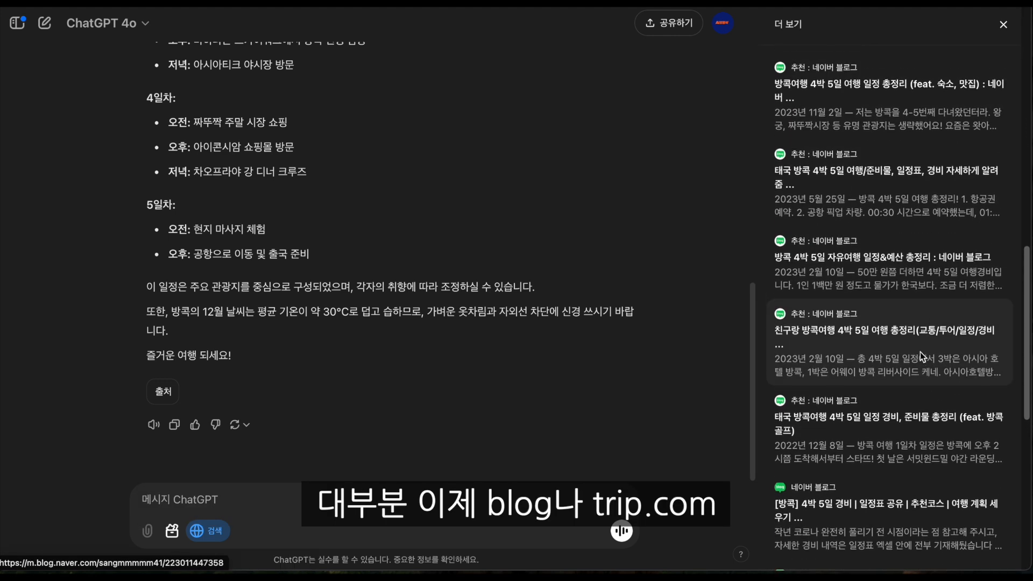
pyautogui.scroll(5, 921, 352)
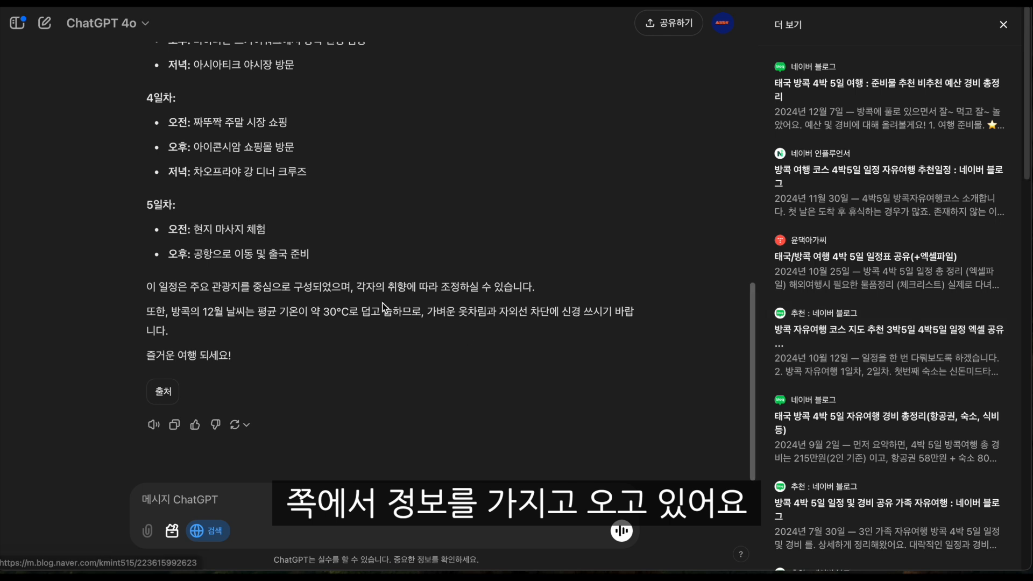
# Step: Read ChatGPT's estimated budget for two people and the recommended five-day Bangkok itinerary
pyautogui.scroll(10, 262, 363)
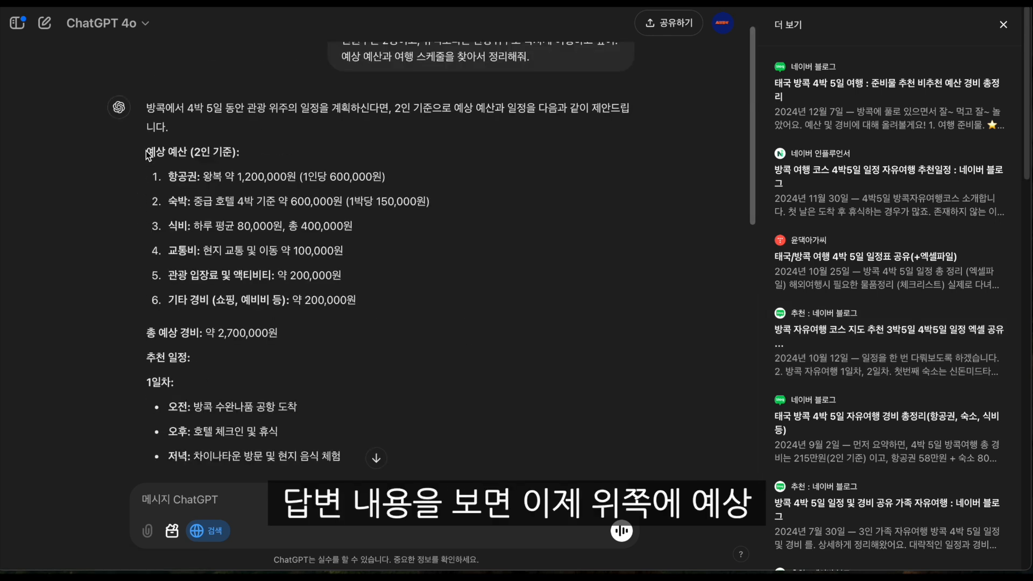
pyautogui.scroll(-5, 270, 210)
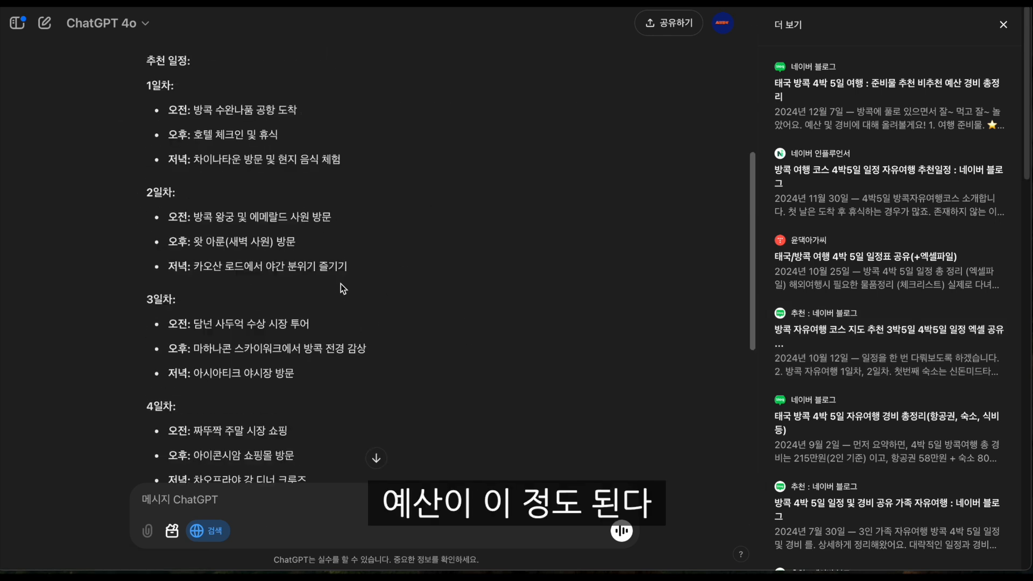
pyautogui.scroll(-5, 311, 208)
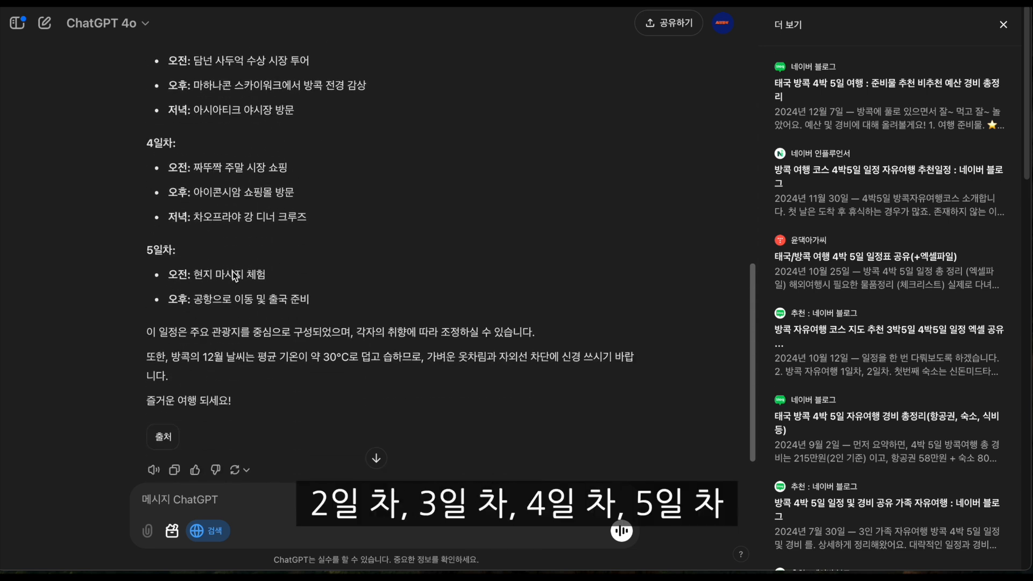
pyautogui.scroll(-1, 243, 377)
pyautogui.scroll(4, 242, 377)
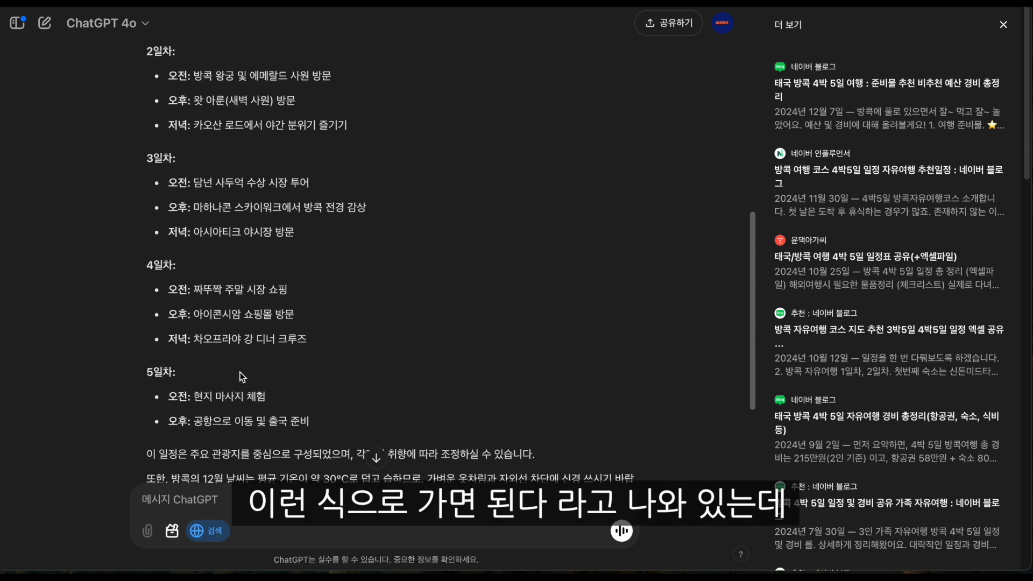
# Step: Submit ChatGPT's same three-line Bangkok trip prompt to Gemini 1.5 Pro with Deep Research and start the proposed research plan
pyautogui.scroll(8, 242, 376)
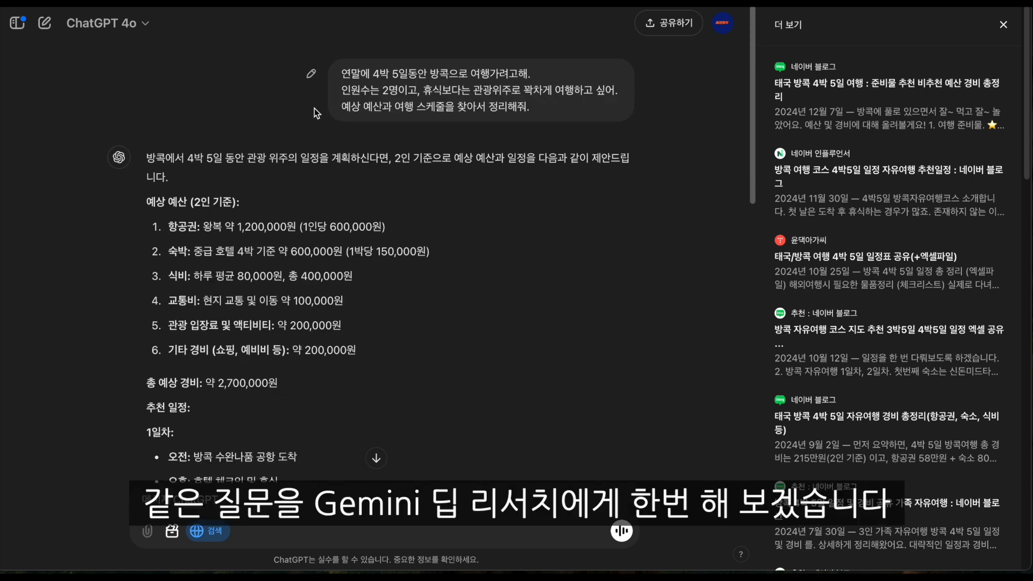
pyautogui.moveTo(345, 75); pyautogui.dragTo(429, 98)
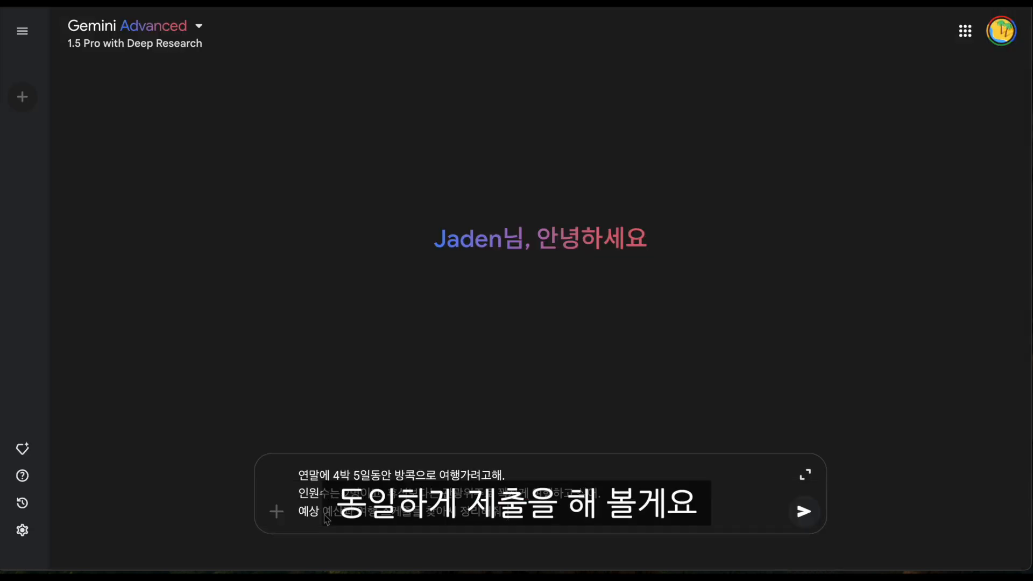
pyautogui.click(807, 520)
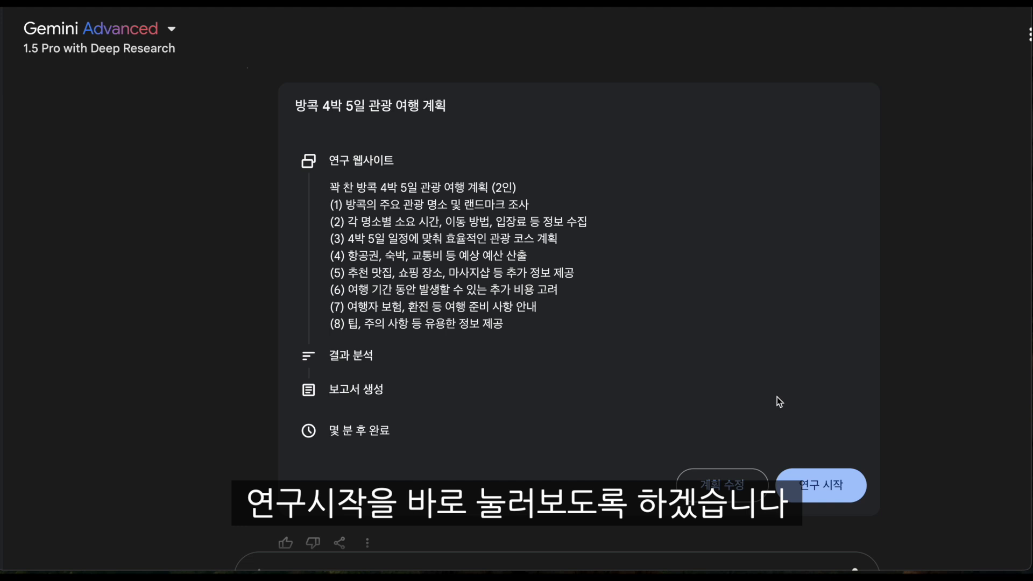
pyautogui.click(834, 484)
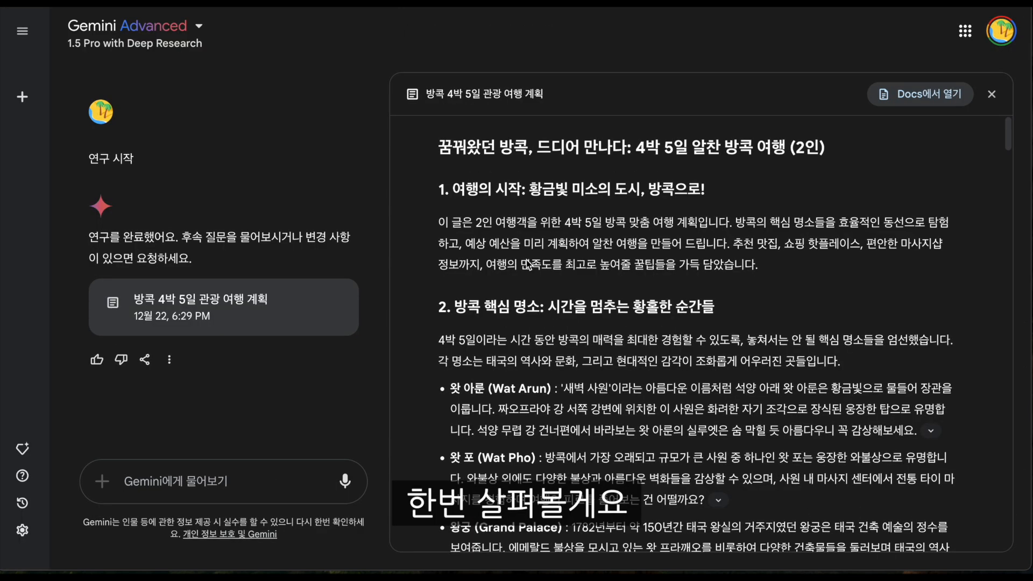
# Step: Read the introduction and the key Bangkok attractions section of Gemini's finished trip report
pyautogui.scroll(-1, 591, 214)
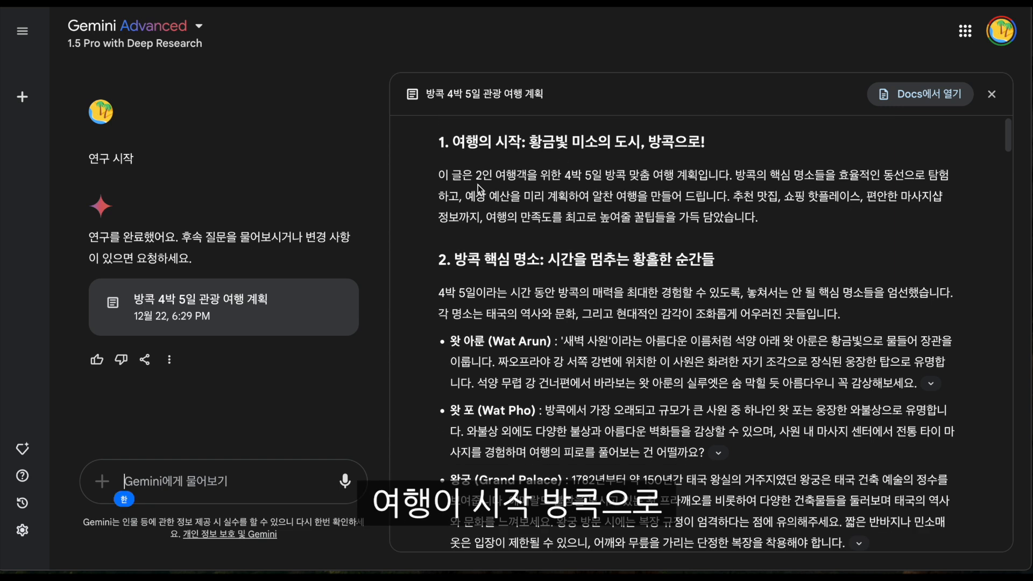
pyautogui.scroll(-2, 469, 279)
pyautogui.scroll(-1, 469, 279)
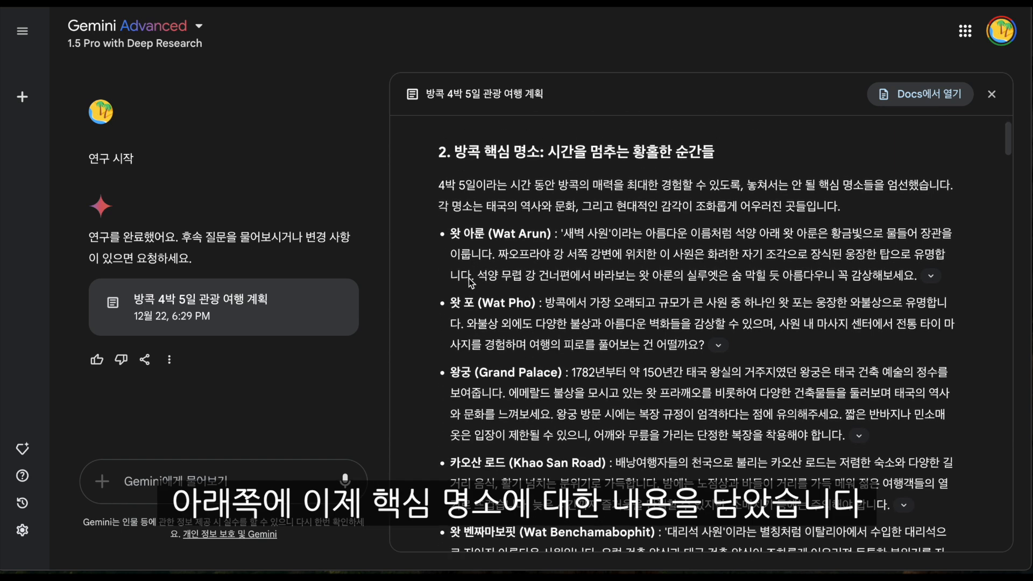
pyautogui.moveTo(457, 156); pyautogui.dragTo(482, 154)
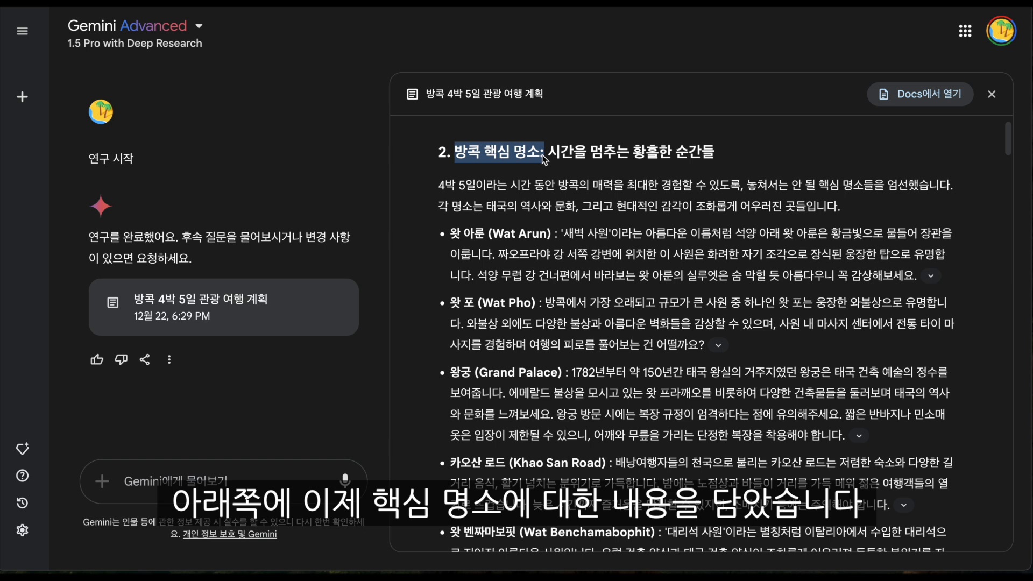
pyautogui.scroll(-1, 473, 186)
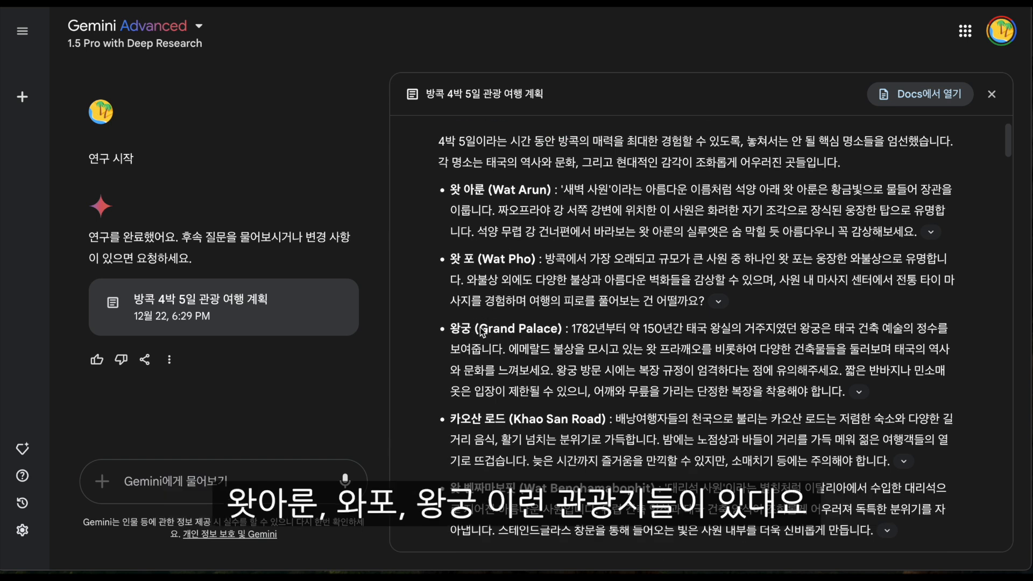
# Step: Go to section 3 of the report and read the first days of the recommended sightseeing course
pyautogui.scroll(-10, 587, 423)
pyautogui.moveTo(474, 199); pyautogui.dragTo(594, 195)
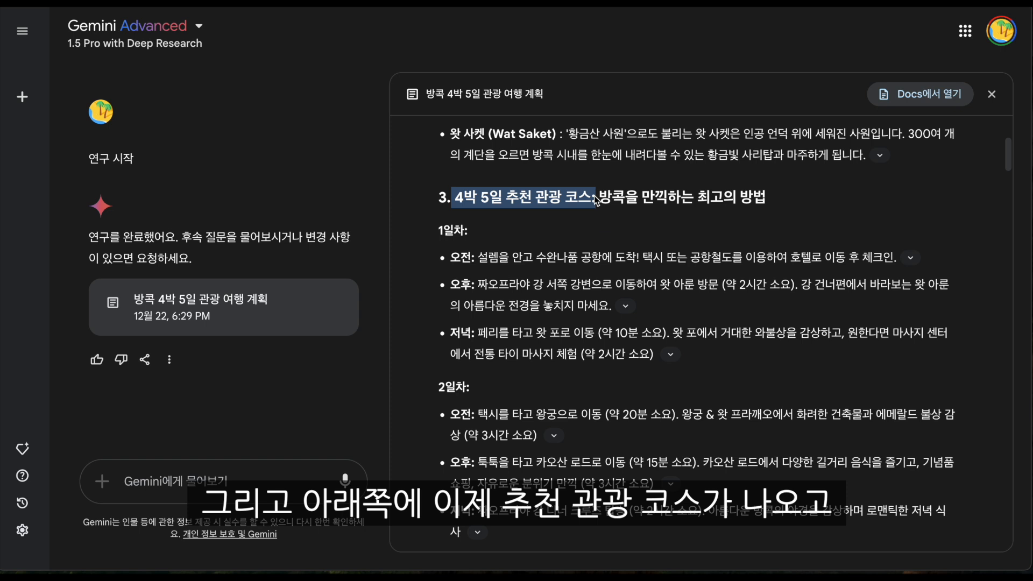
pyautogui.click(547, 219)
pyautogui.scroll(-1, 547, 219)
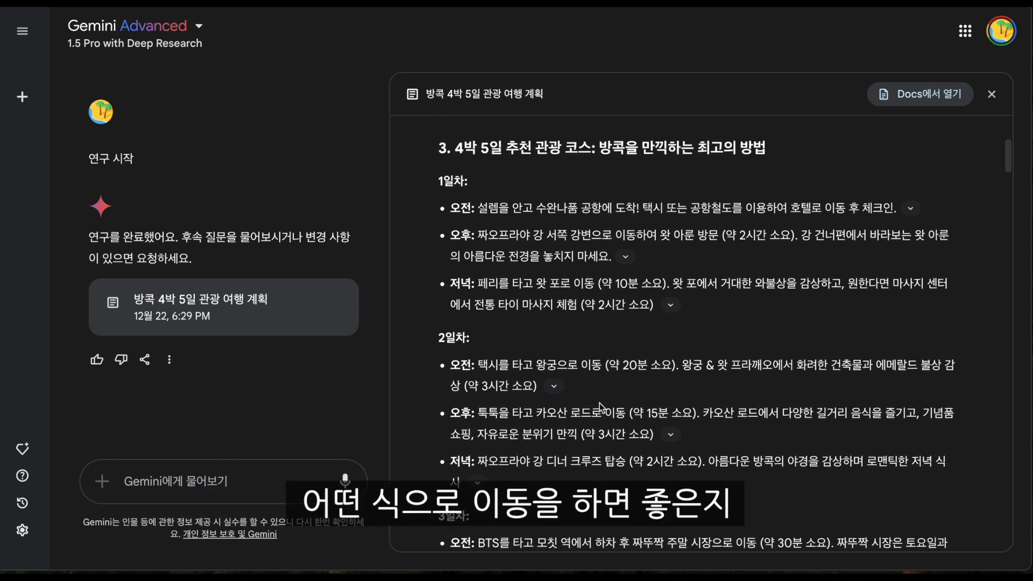
pyautogui.scroll(-1, 573, 450)
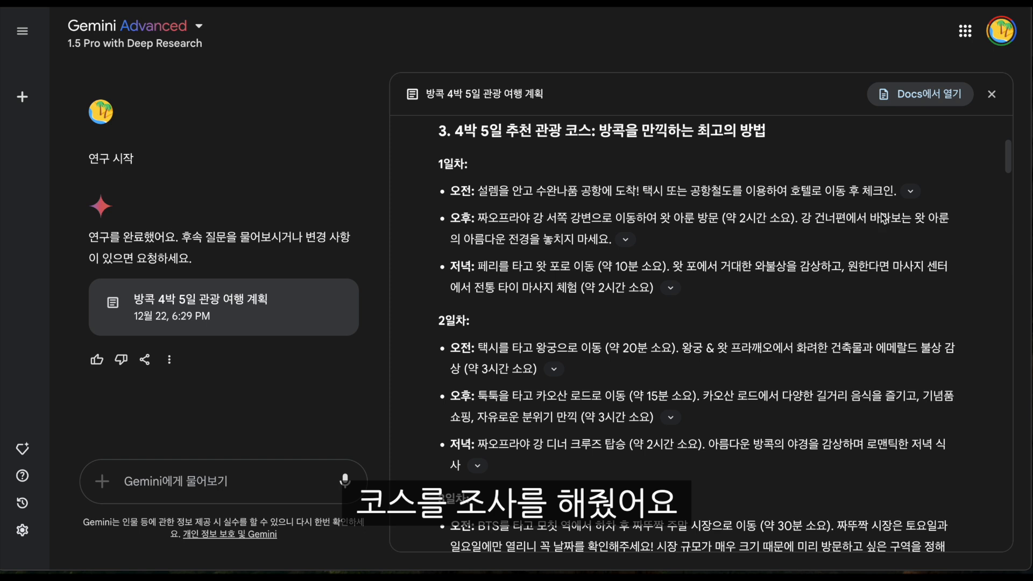
# Step: Expand the sources under the day 1 itinerary items and read the remaining schedule through day 5
pyautogui.click(913, 193)
pyautogui.click(628, 347)
pyautogui.click(670, 345)
pyautogui.scroll(-5, 670, 344)
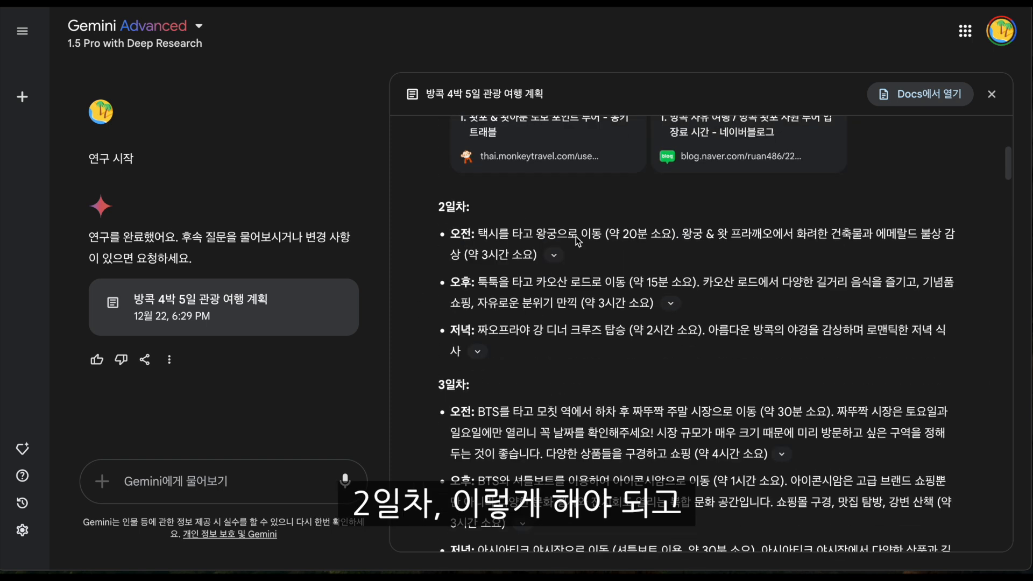
pyautogui.scroll(-8, 583, 303)
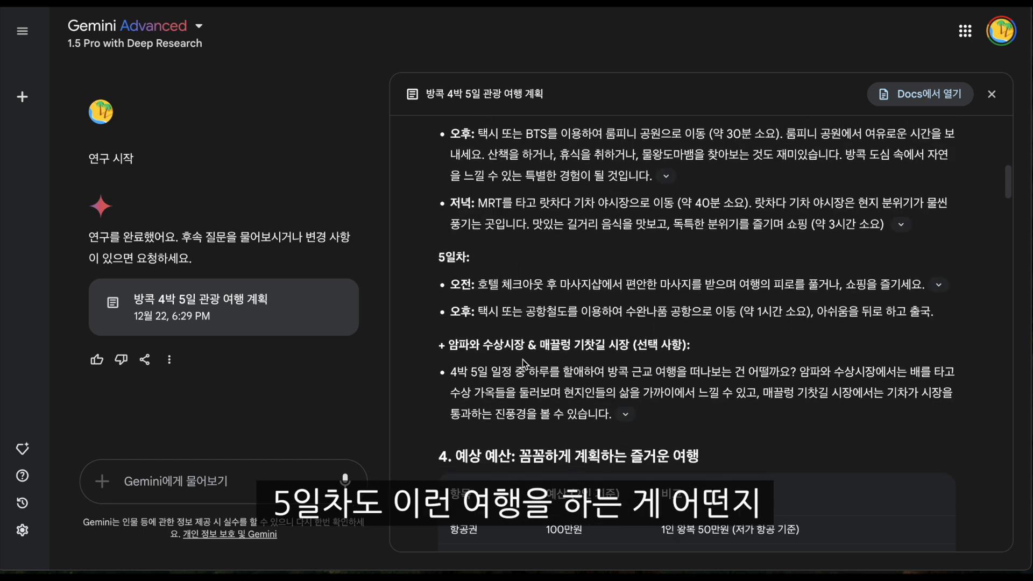
# Step: Review the estimated budget table for two people in section 4 of the Gemini report
pyautogui.scroll(-5, 522, 359)
pyautogui.scroll(1, 522, 360)
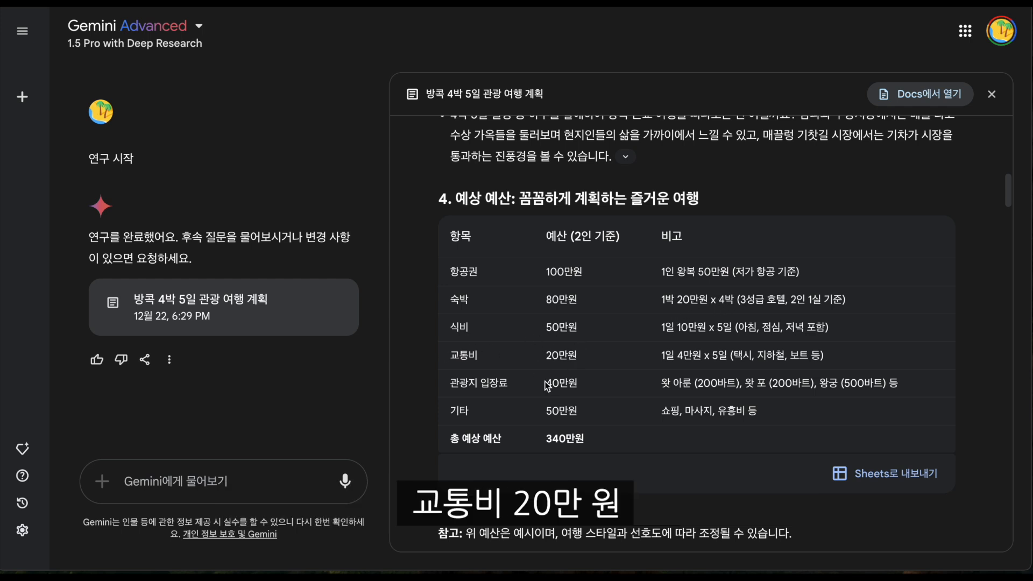
pyautogui.scroll(-1, 592, 350)
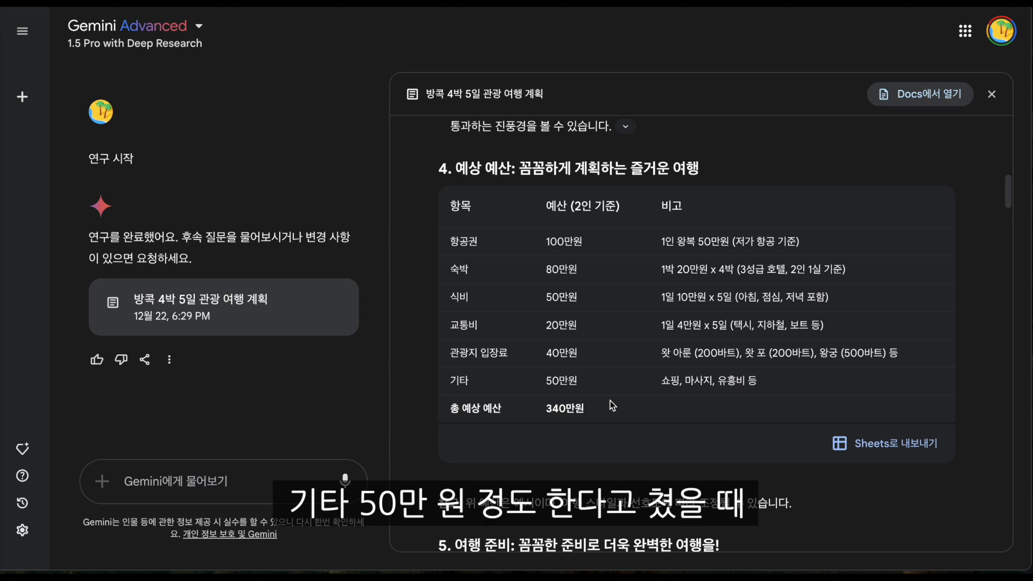
pyautogui.scroll(-1, 616, 413)
pyautogui.scroll(-1, 615, 413)
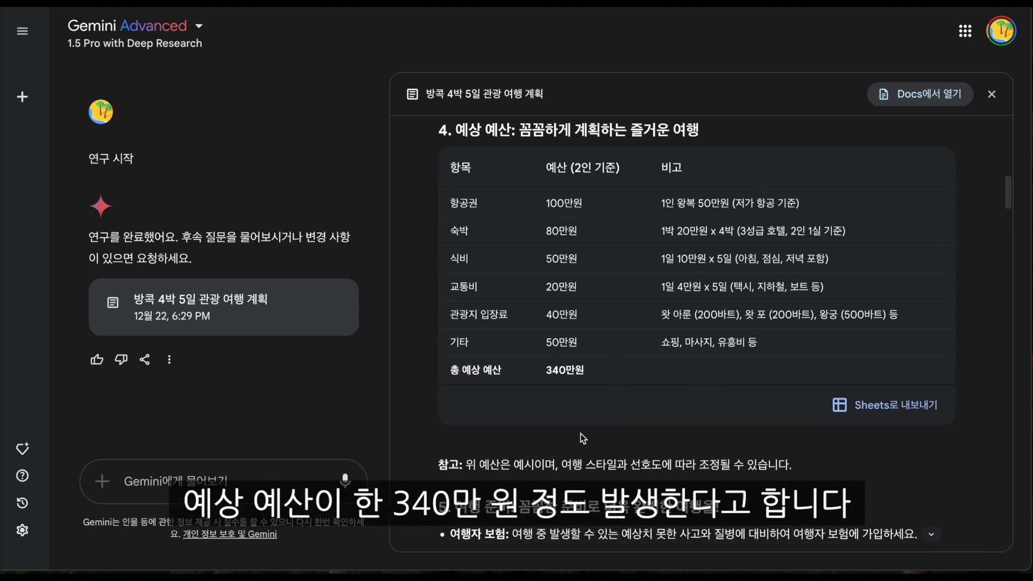
# Step: Read the travel preparation section, checking the sources behind the traveler insurance and currency exchange advice
pyautogui.scroll(-10, 580, 434)
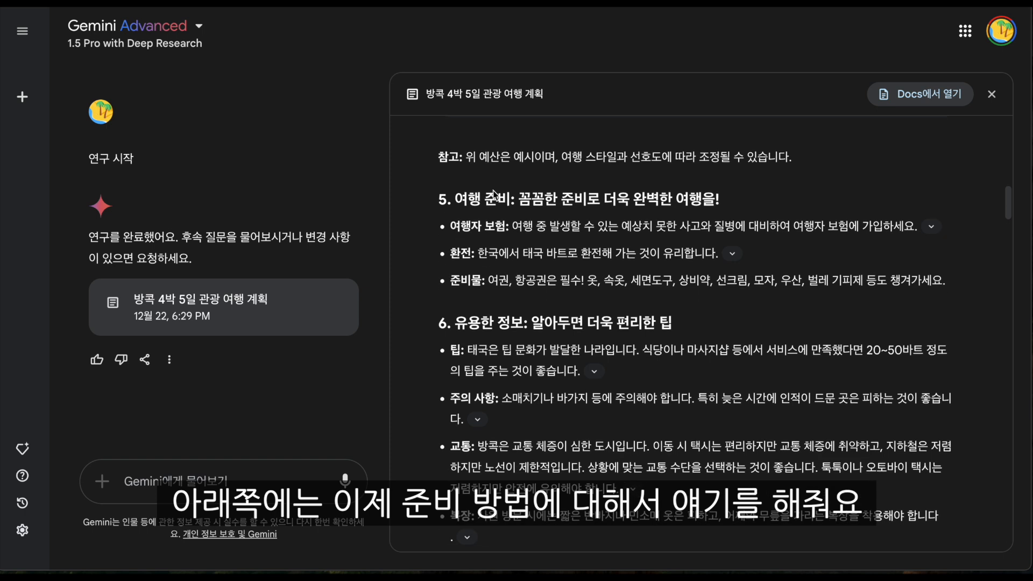
pyautogui.click(932, 226)
pyautogui.scroll(-2, 595, 210)
pyautogui.click(732, 273)
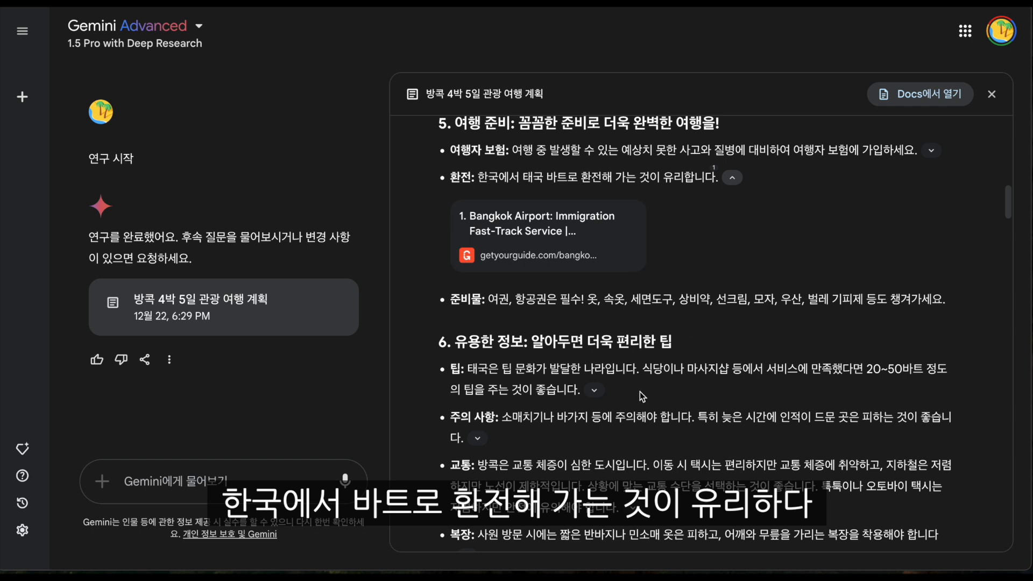
pyautogui.scroll(-1, 511, 274)
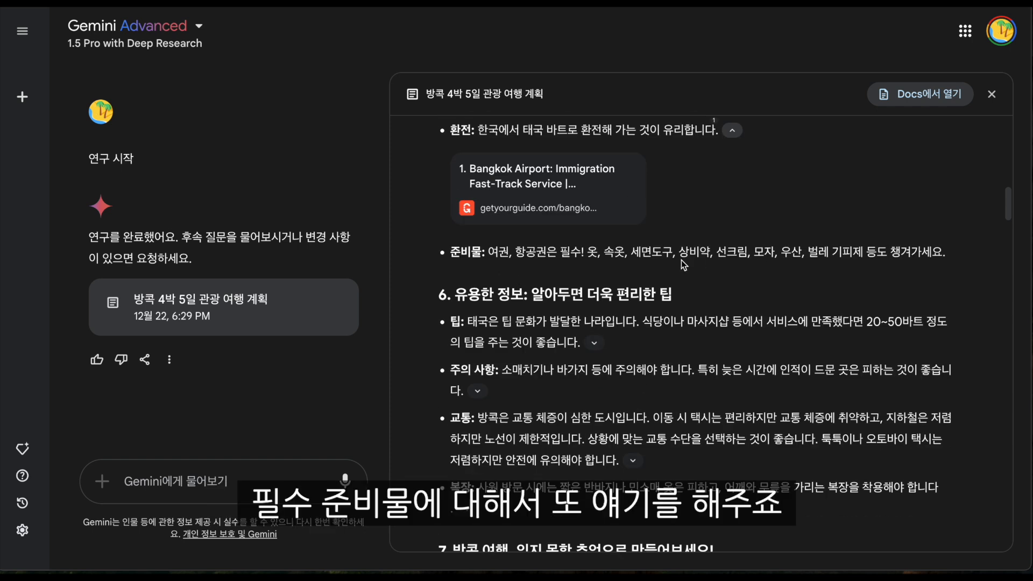
# Step: Read the useful information section on tipping, precautions, transport and temple dress code
pyautogui.scroll(-2, 556, 355)
pyautogui.scroll(-1, 552, 360)
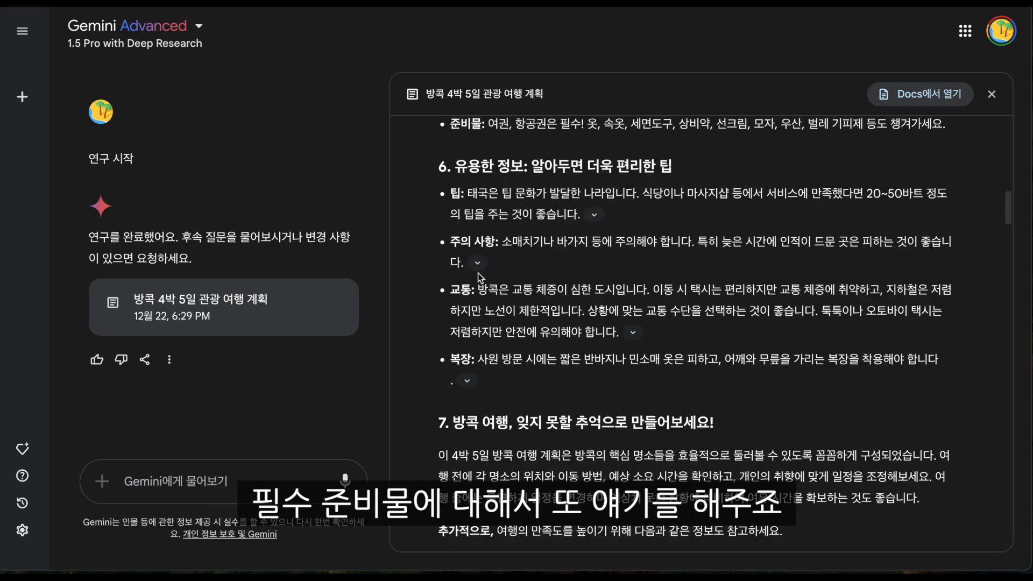
pyautogui.scroll(-1, 550, 308)
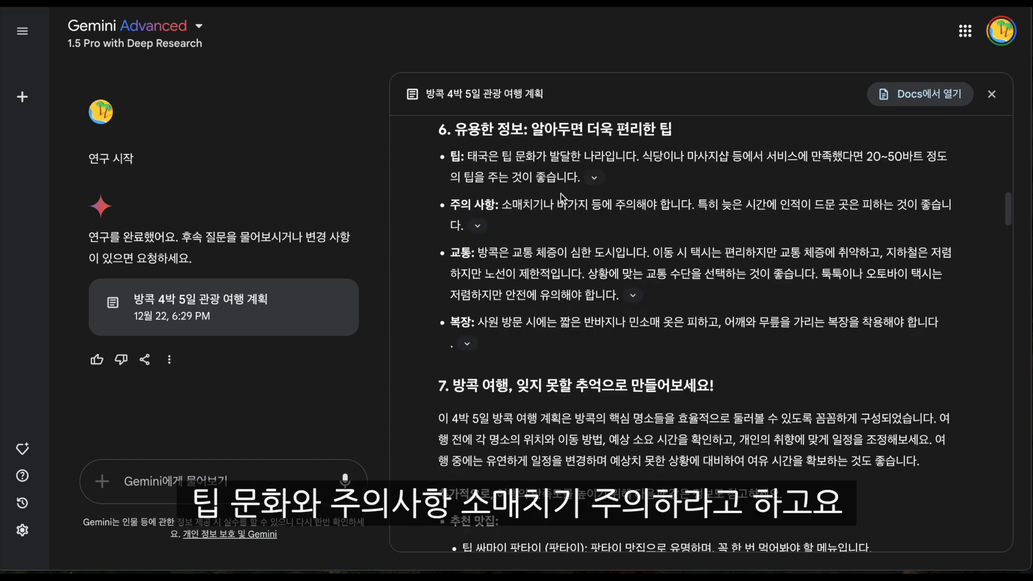
pyautogui.scroll(-1, 537, 190)
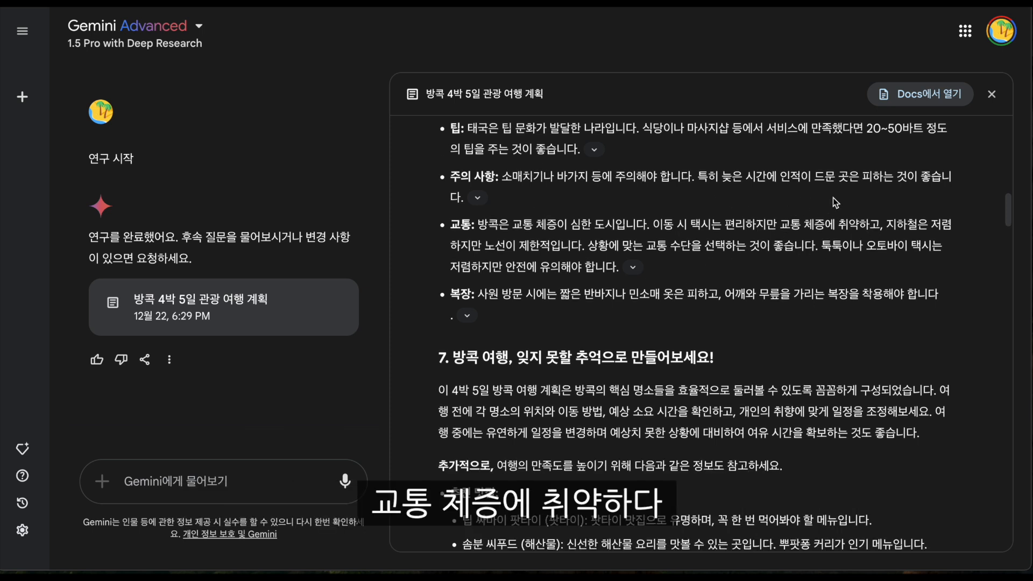
pyautogui.scroll(-1, 567, 299)
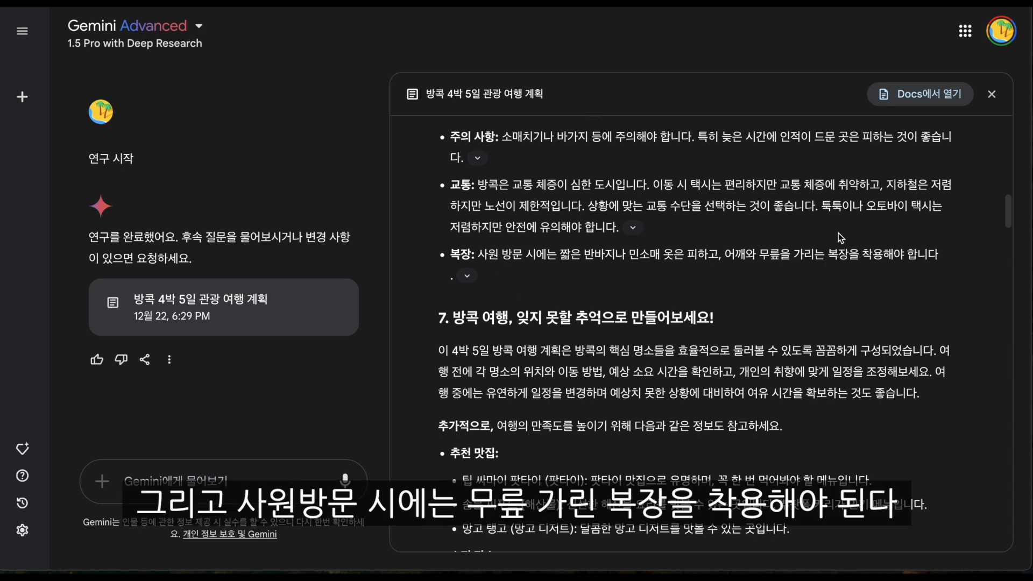
# Step: Read the closing section's recommended restaurants, shopping places and massage shops
pyautogui.scroll(-1, 481, 371)
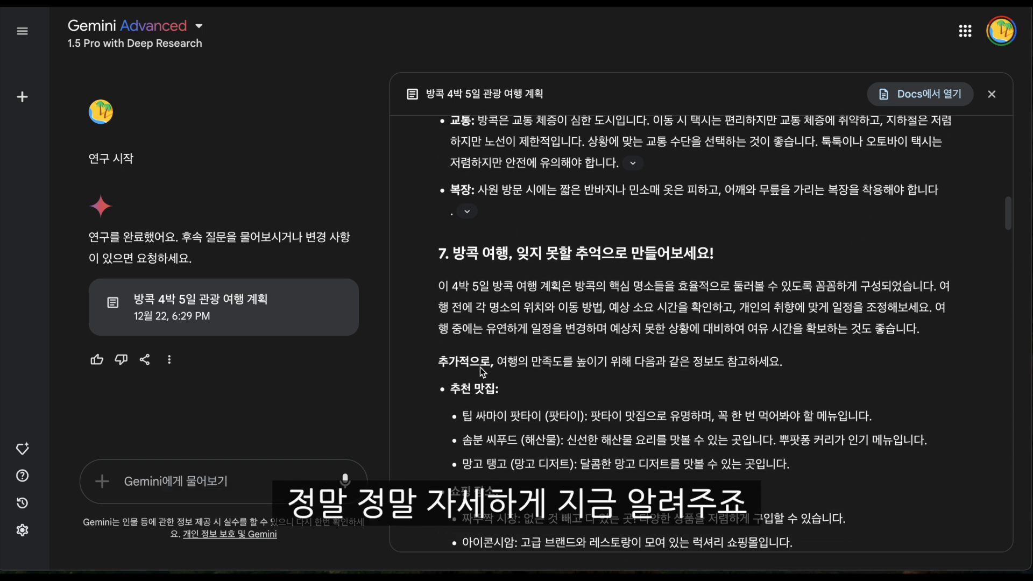
pyautogui.scroll(-2, 480, 368)
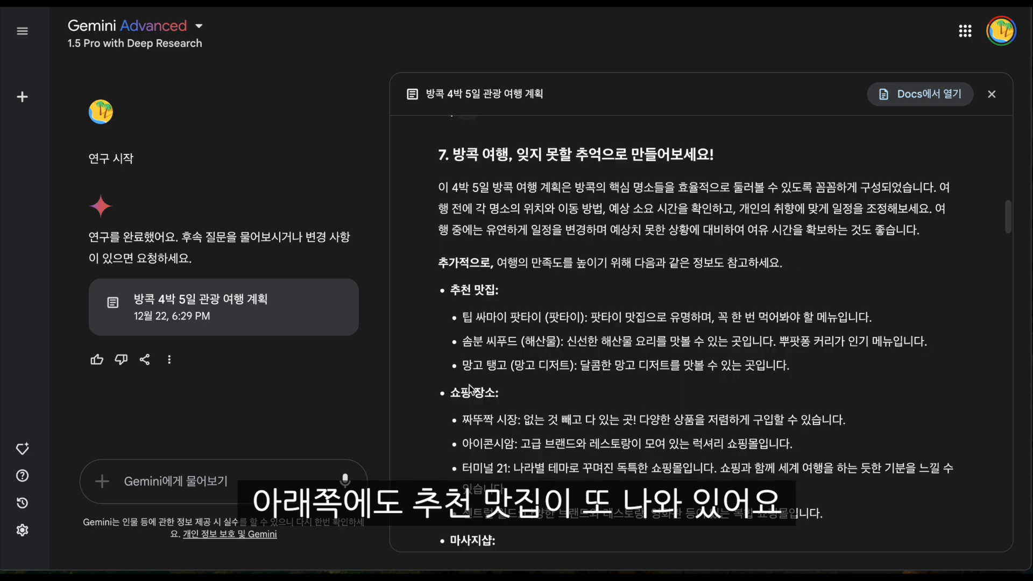
pyautogui.scroll(-1, 583, 463)
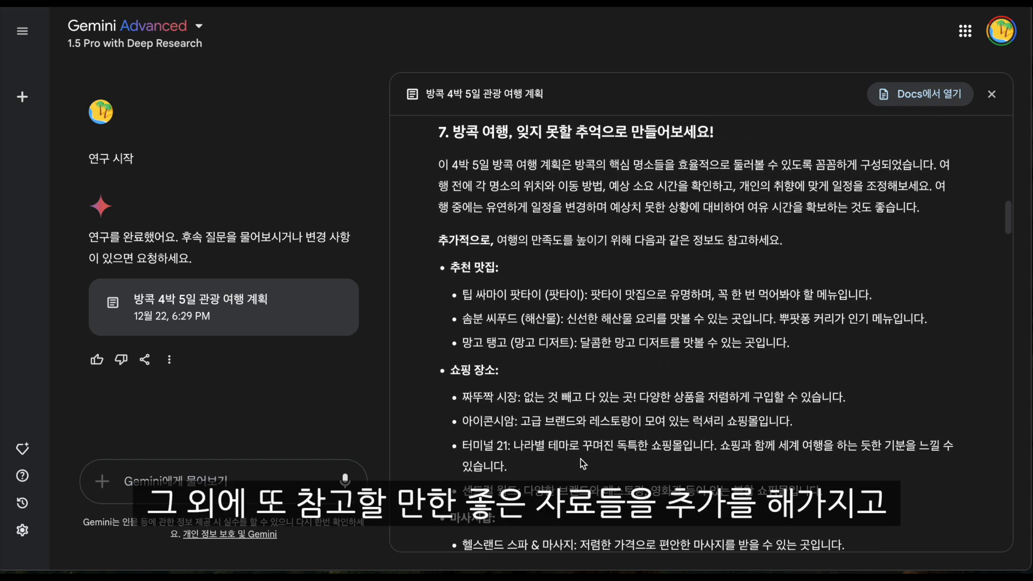
pyautogui.scroll(-4, 580, 460)
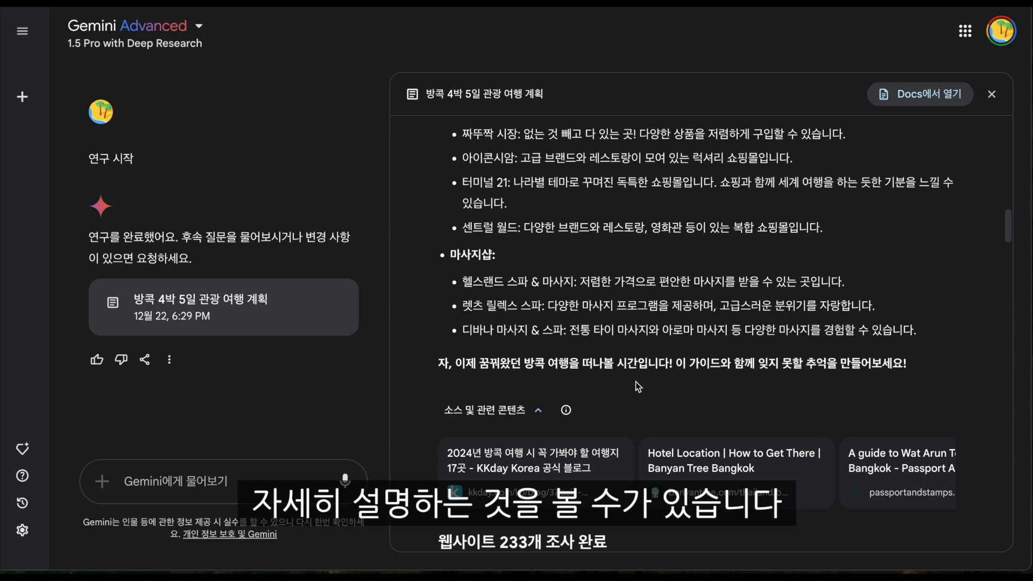
# Step: Examine the related sources and the list of websites Gemini researched at the end of the report
pyautogui.scroll(-1, 611, 392)
pyautogui.scroll(-2, 611, 392)
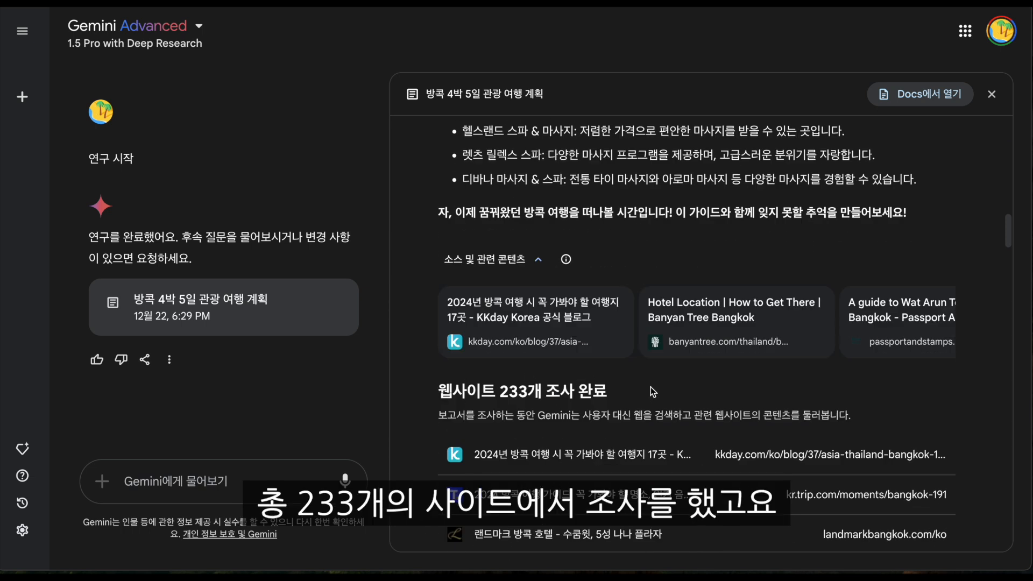
pyautogui.scroll(-10, 638, 390)
pyautogui.scroll(7, 637, 389)
pyautogui.scroll(-4, 637, 390)
pyautogui.scroll(-10, 639, 395)
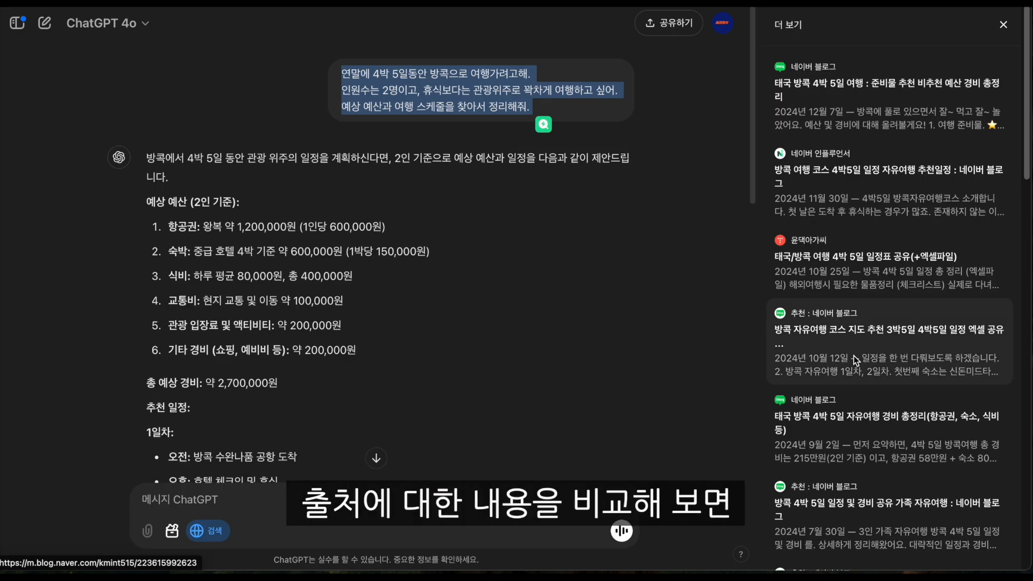
# Step: Compare the kinds of sites in ChatGPT's Bangkok source list with those in Gemini's researched website list
pyautogui.scroll(-15, 856, 359)
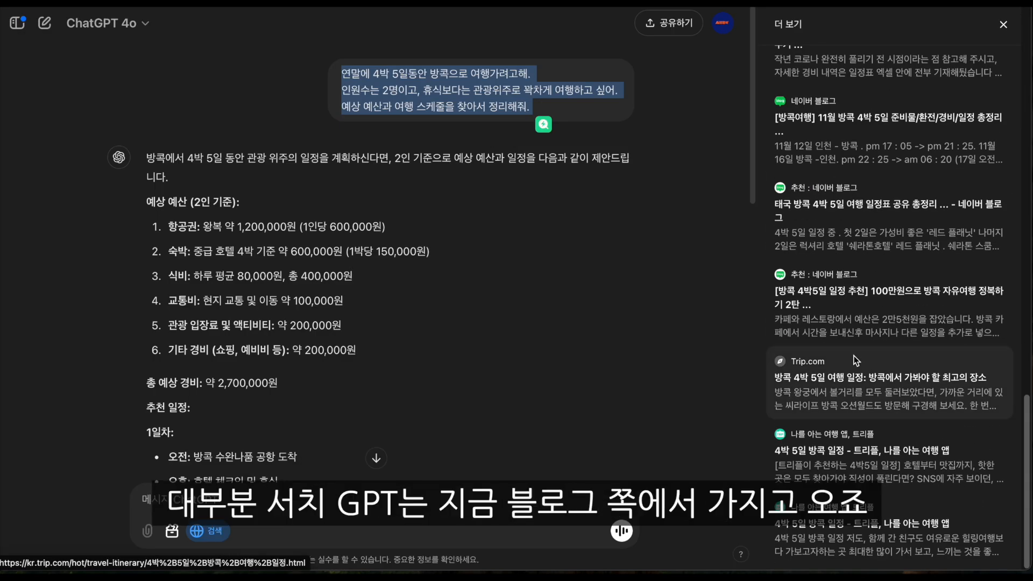
pyautogui.scroll(15, 855, 359)
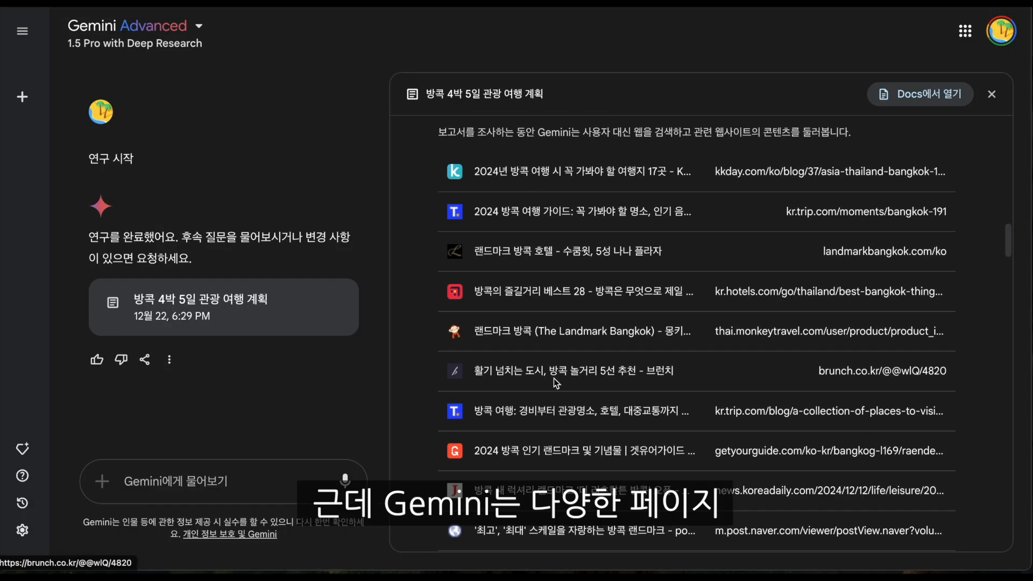
pyautogui.scroll(-3, 506, 456)
pyautogui.scroll(-5, 506, 456)
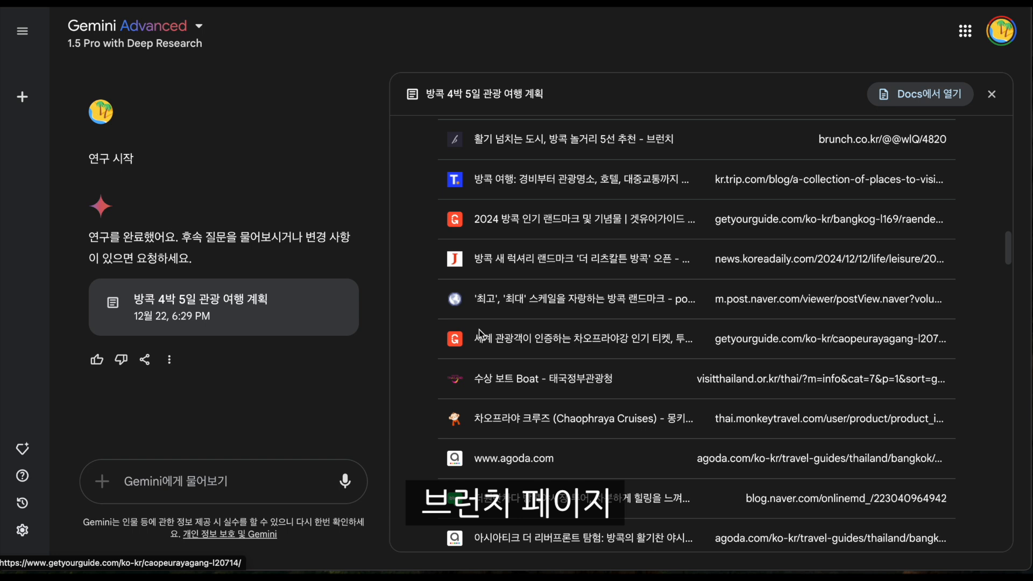
pyautogui.scroll(-3, 478, 472)
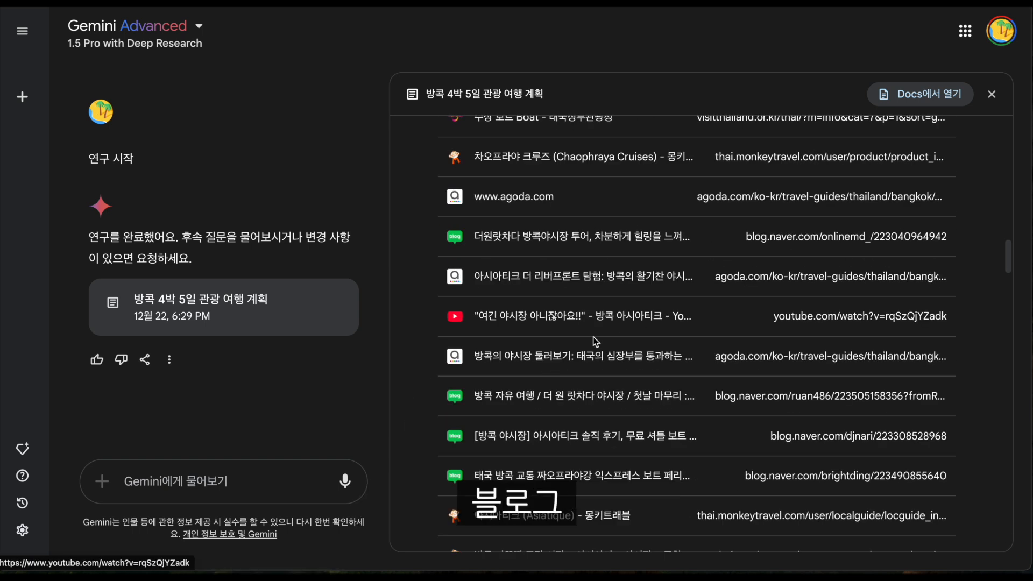
pyautogui.scroll(-4, 557, 413)
pyautogui.scroll(-5, 558, 416)
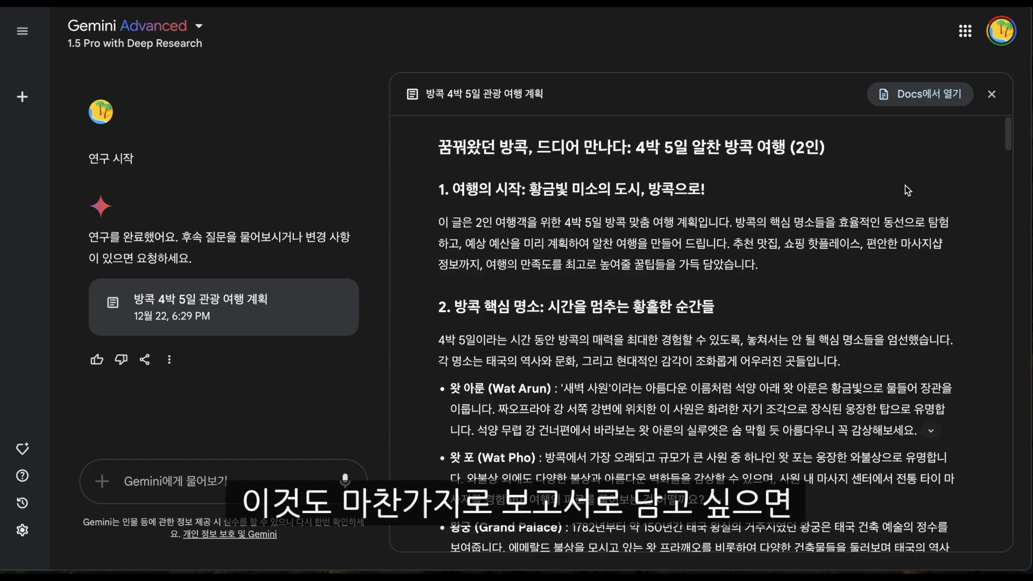
# Step: Export Gemini's Bangkok trip report to Google Docs, open the created document and look through it
pyautogui.click(900, 100)
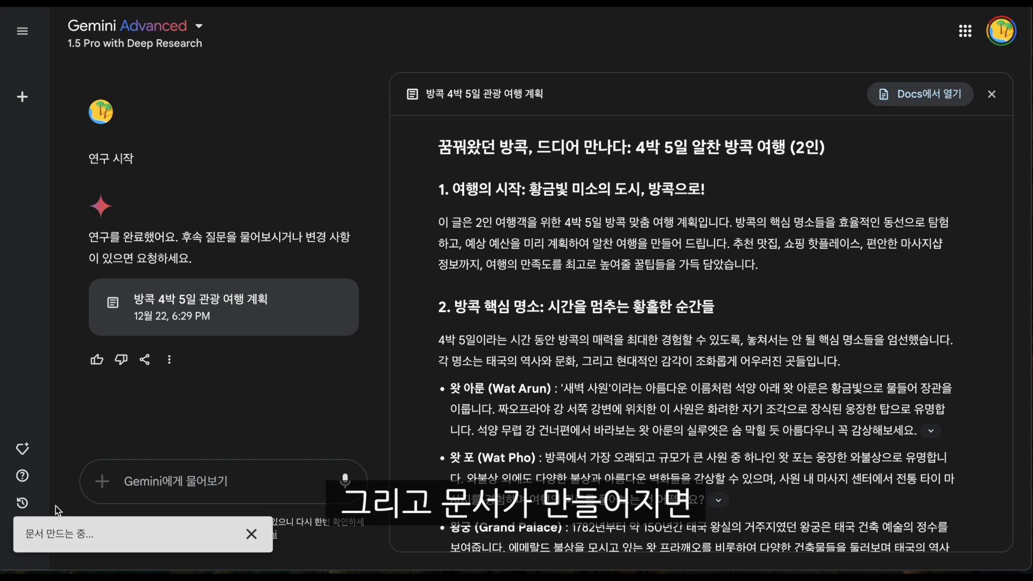
pyautogui.click(204, 531)
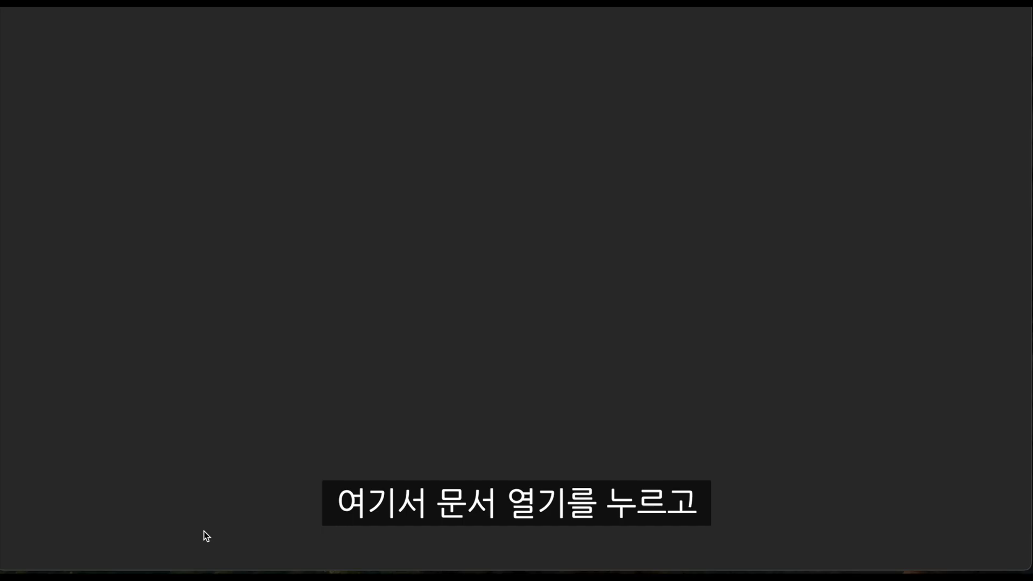
pyautogui.scroll(-4, 349, 394)
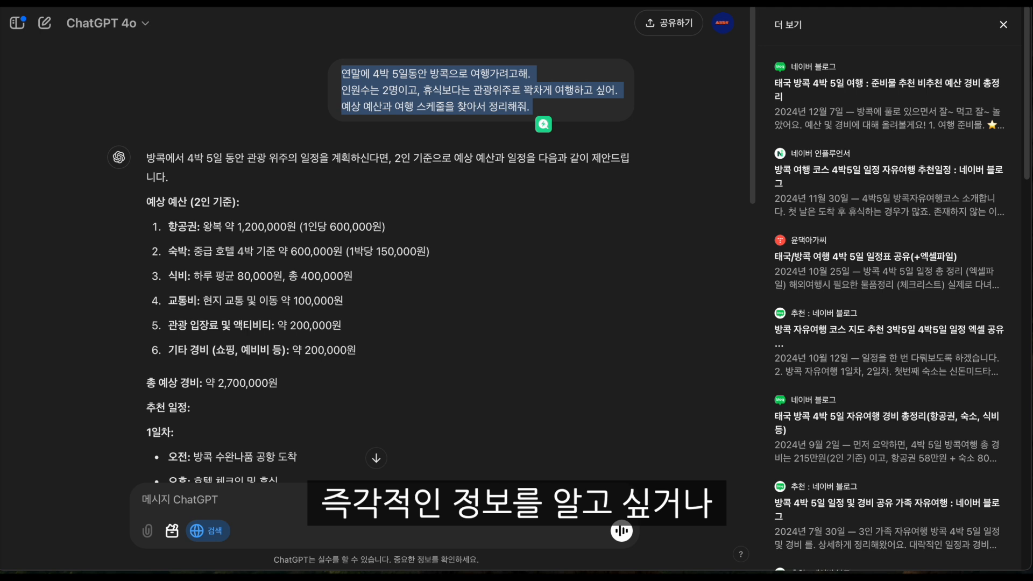
# Step: Start a new ChatGPT 4o chat and enable web search for it
pyautogui.click(46, 25)
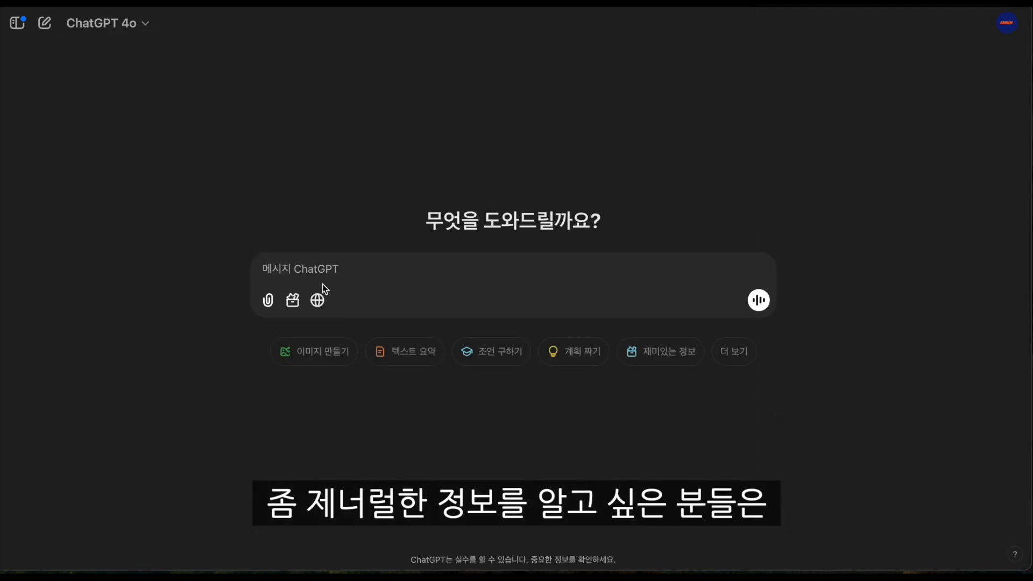
pyautogui.click(315, 300)
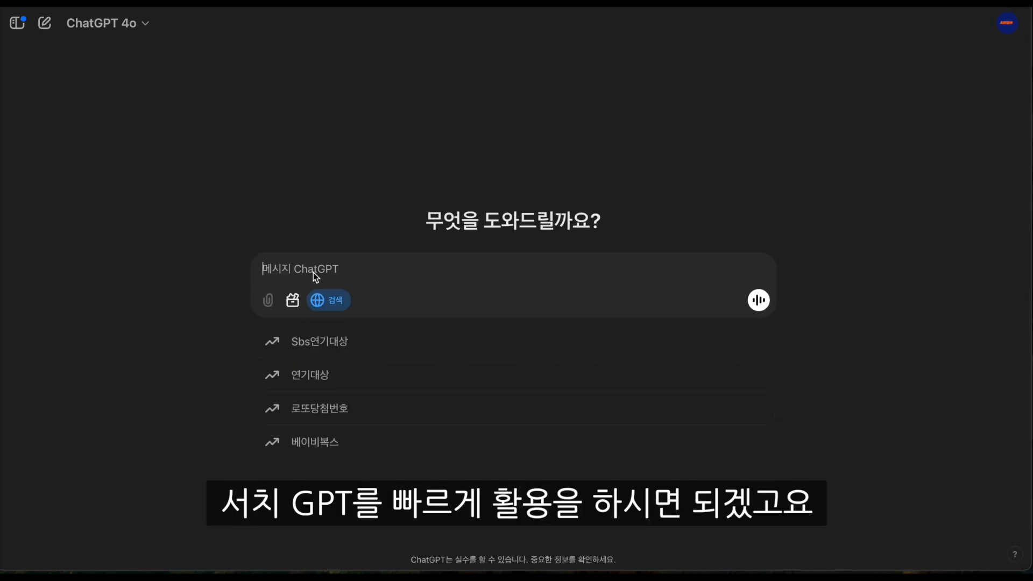
pyautogui.click(275, 207)
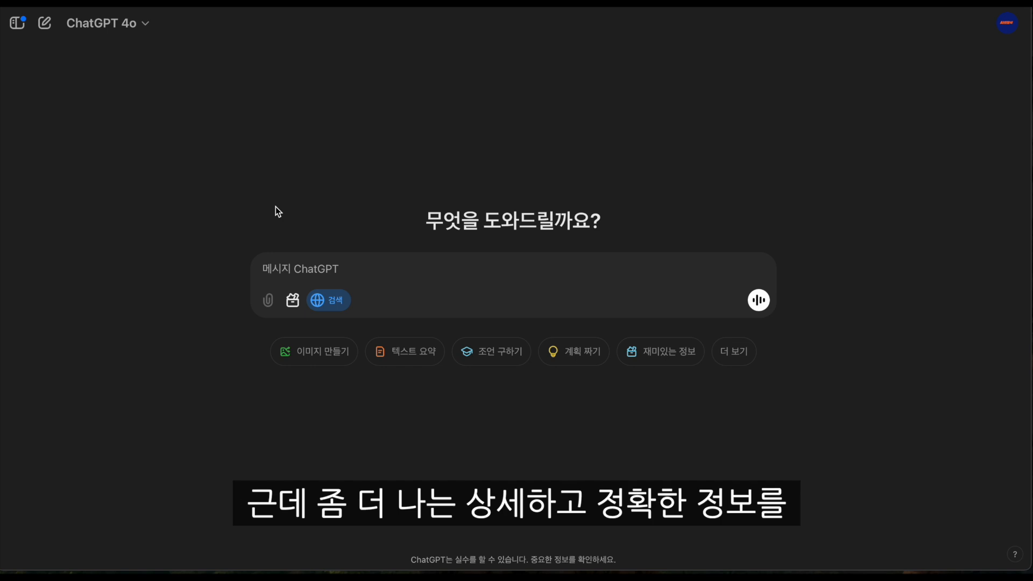